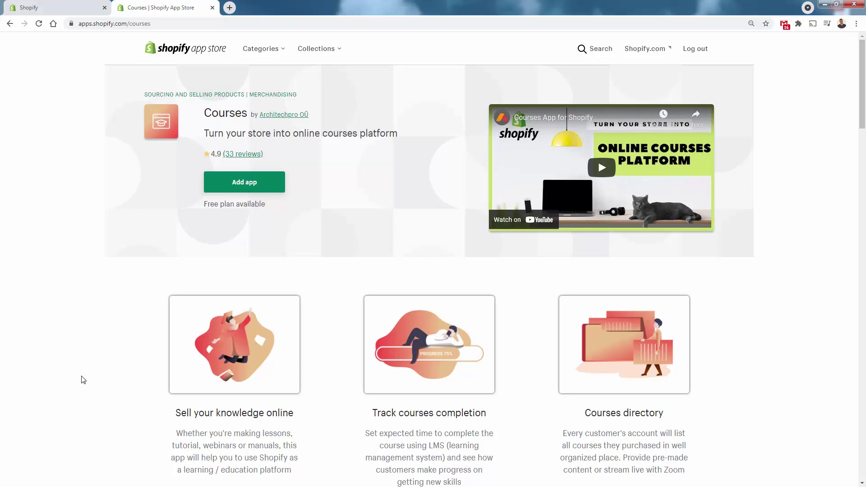
{"action": "scroll", "coordinate": [83, 380], "scroll_direction": "down", "scroll_amount": 1}
{"action": "scroll", "coordinate": [83, 380], "scroll_direction": "up", "scroll_amount": 1}
{"action": "scroll", "coordinate": [127, 362], "scroll_direction": "down", "scroll_amount": 3}
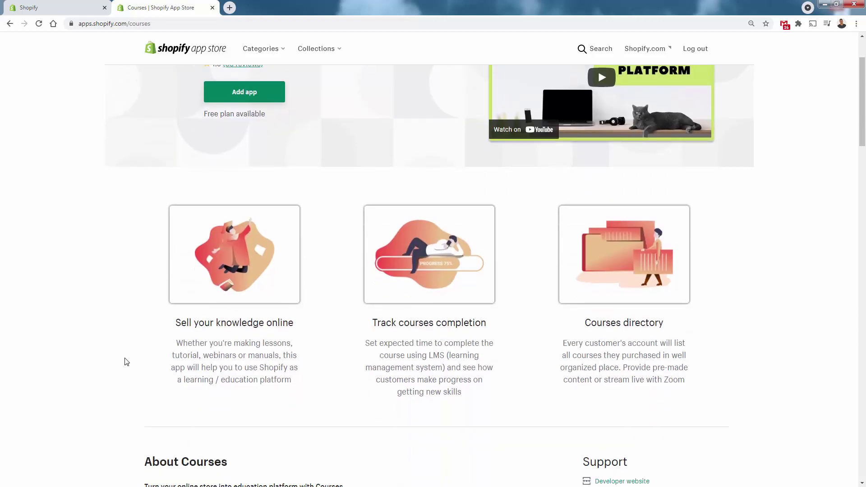
{"action": "scroll", "coordinate": [127, 362], "scroll_direction": "down", "scroll_amount": 1}
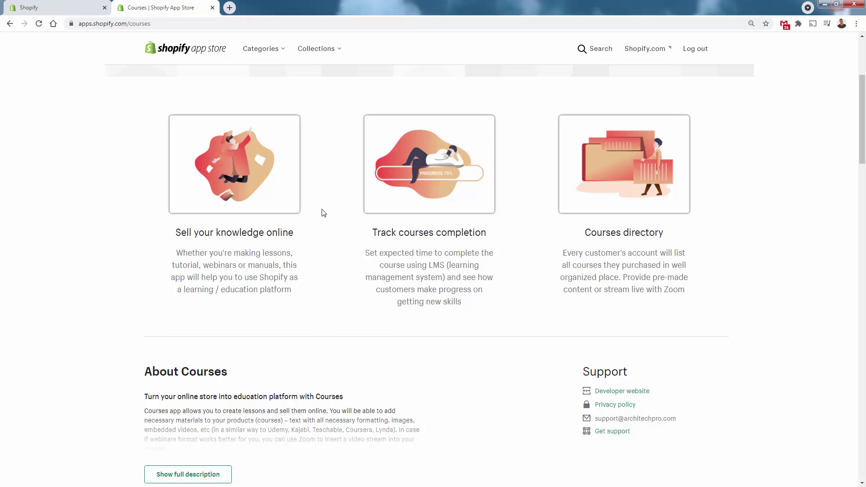
{"action": "triple_click", "coordinate": [435, 232]}
{"action": "left_click", "coordinate": [432, 249]}
{"action": "left_click_drag", "start_coordinate": [430, 265], "coordinate": [441, 276]}
{"action": "left_click", "coordinate": [441, 276]}
{"action": "scroll", "coordinate": [105, 263], "scroll_direction": "up", "scroll_amount": 4}
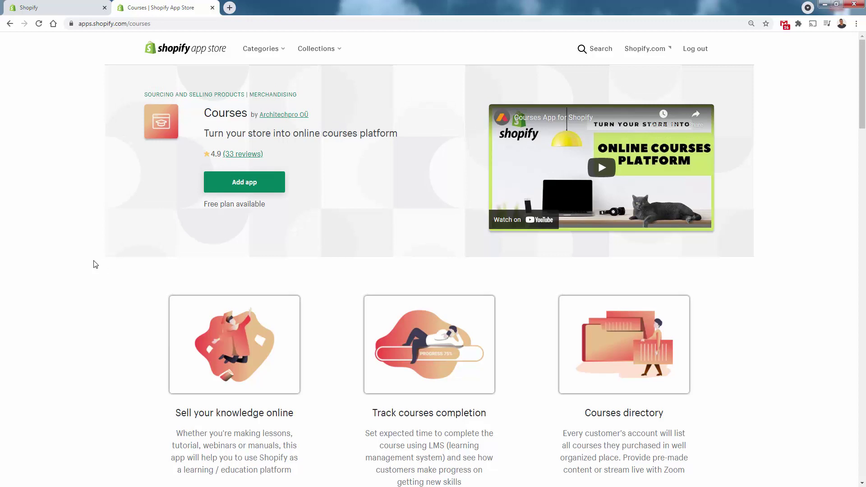
{"action": "left_click_drag", "start_coordinate": [203, 205], "coordinate": [236, 218]}
Step: Add the Courses app and approve its installation on the permissions page
{"action": "left_click", "coordinate": [236, 218]}
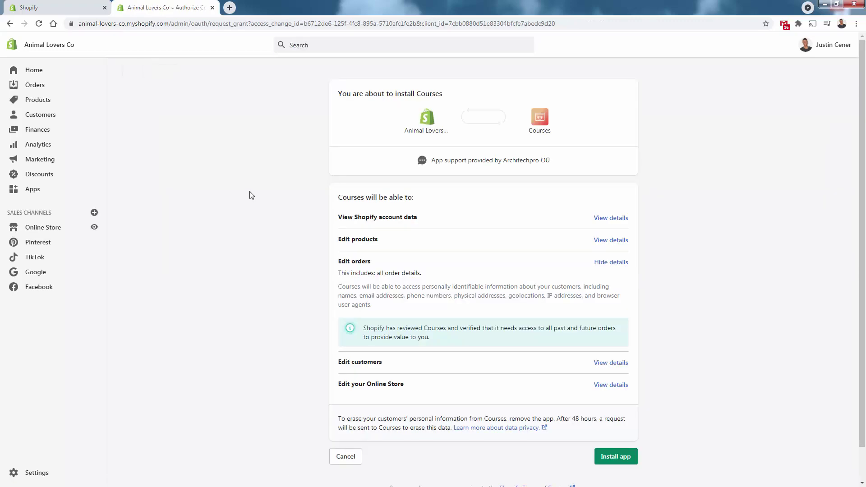
{"action": "left_click", "coordinate": [616, 457]}
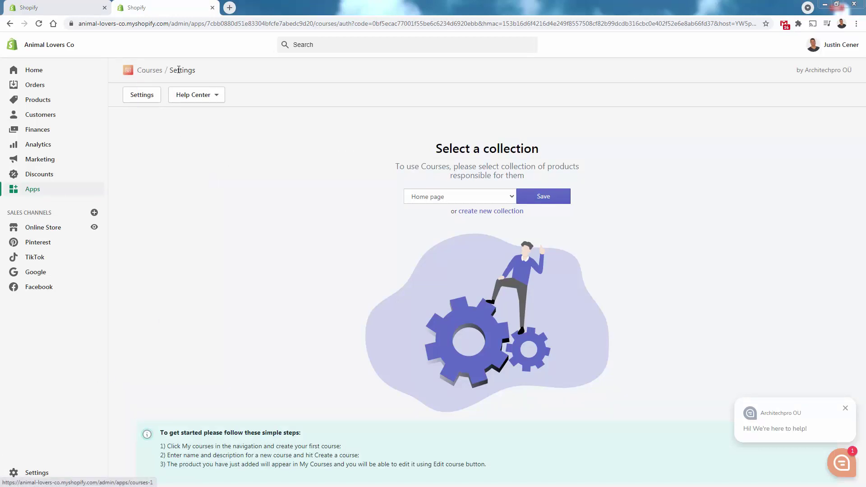
Step: Open the Courses app from the store's installed apps list
{"action": "left_click", "coordinate": [68, 8]}
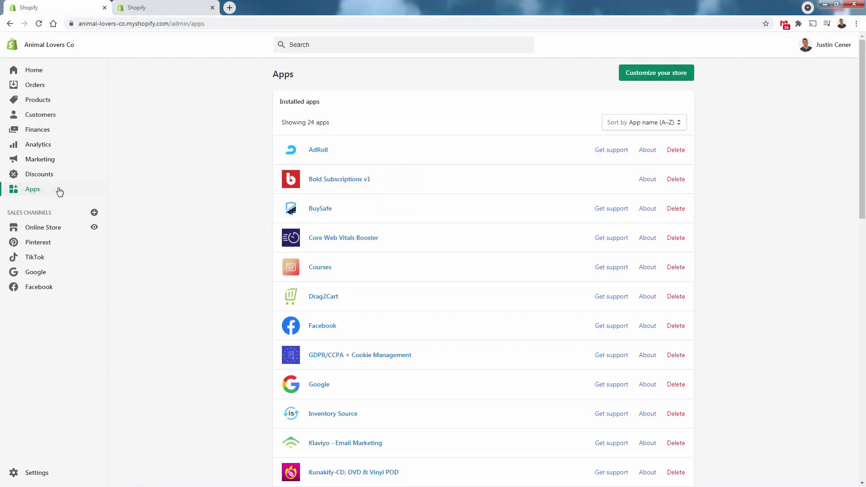
{"action": "left_click", "coordinate": [323, 273]}
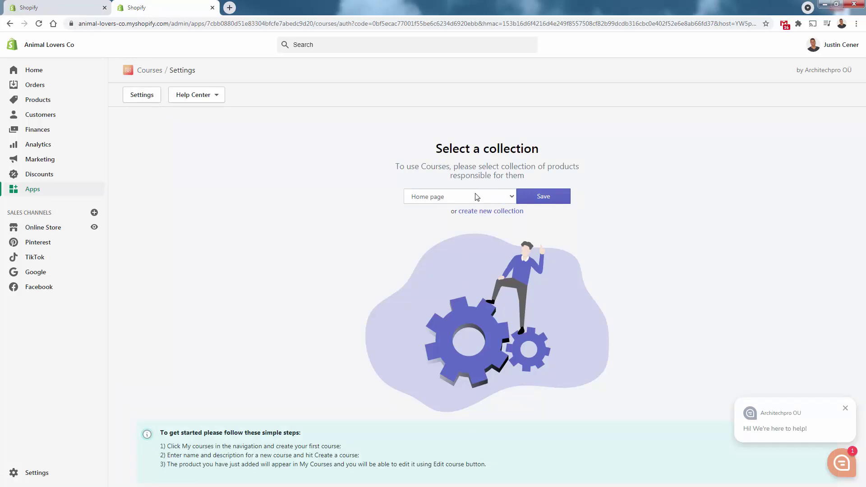
{"action": "triple_click", "coordinate": [436, 169]}
{"action": "left_click", "coordinate": [342, 162]}
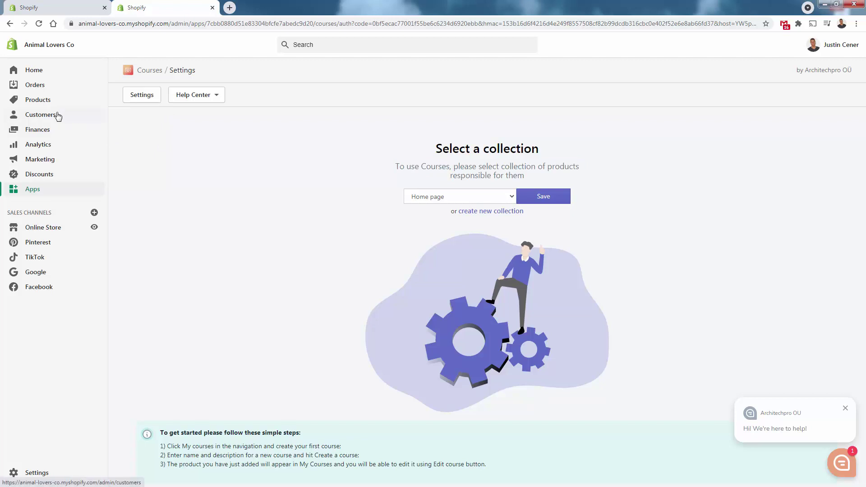
Step: Save Home page as the courses collection
{"action": "left_click", "coordinate": [479, 193]}
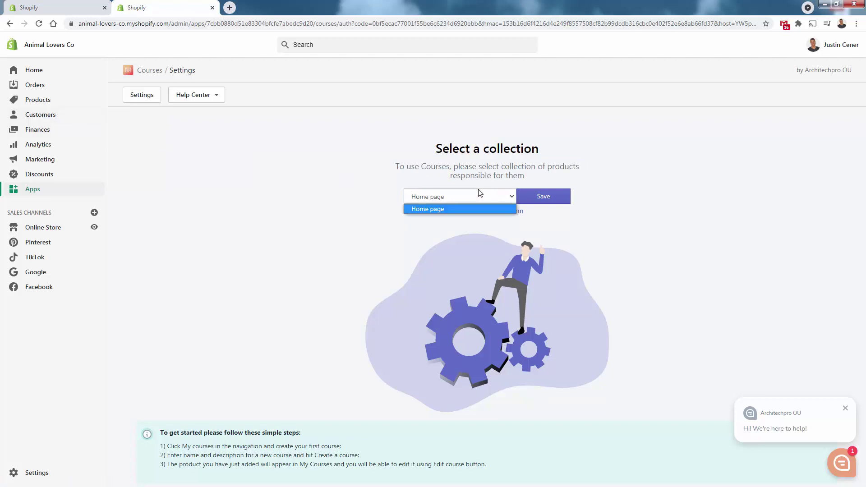
{"action": "left_click", "coordinate": [480, 193]}
{"action": "left_click", "coordinate": [479, 192]}
{"action": "left_click", "coordinate": [475, 198]}
{"action": "left_click", "coordinate": [556, 201]}
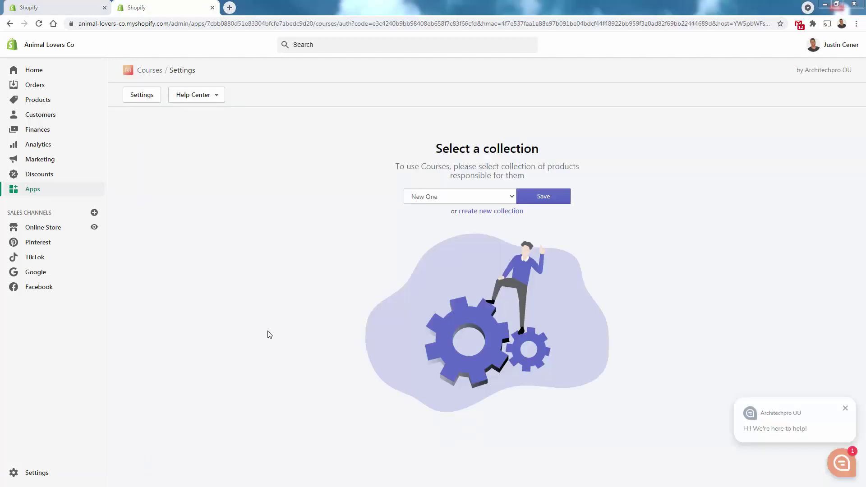
Step: Change the courses collection to New One and save it
{"action": "left_click", "coordinate": [457, 199]}
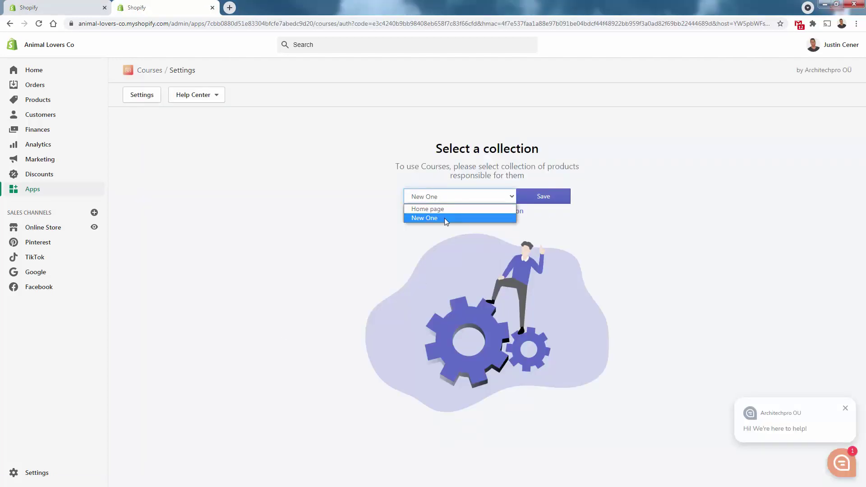
{"action": "left_click", "coordinate": [445, 218]}
{"action": "left_click", "coordinate": [543, 199]}
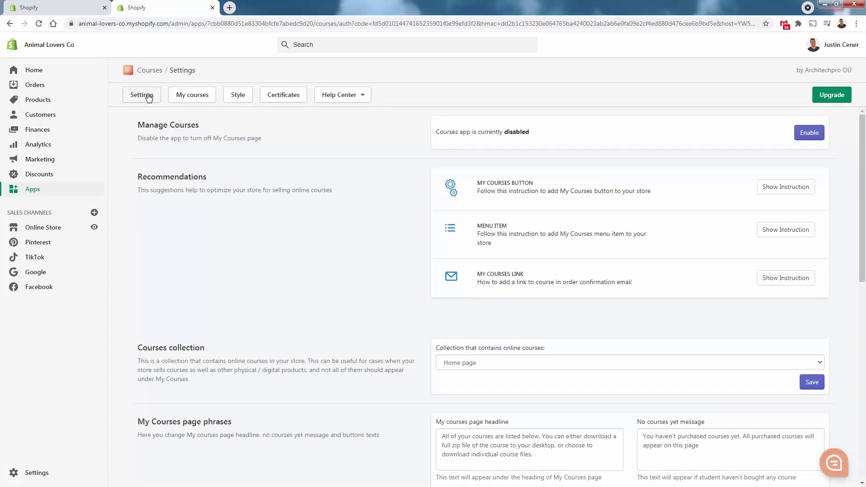
Step: Look at the Help Center menu, then show My courses with its five existing courses
{"action": "left_click", "coordinate": [349, 100]}
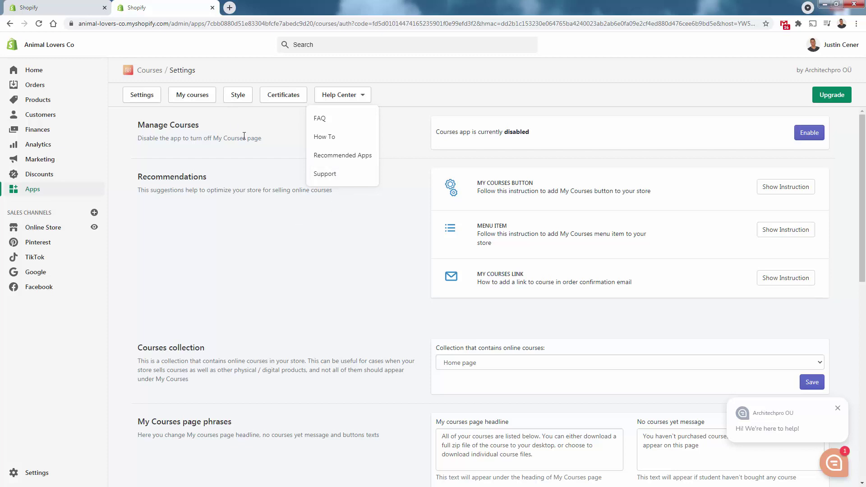
{"action": "left_click", "coordinate": [205, 98]}
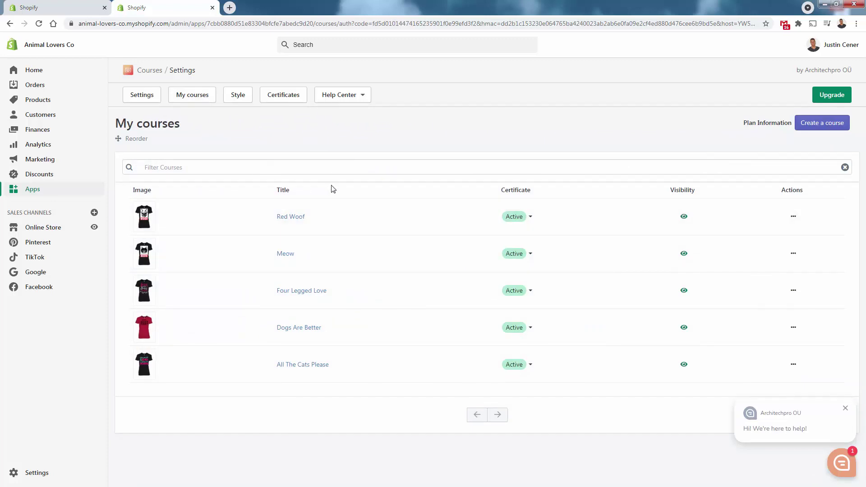
Step: Create 'Demo Course' with description 'Demo description' and price 997
{"action": "left_click", "coordinate": [808, 131]}
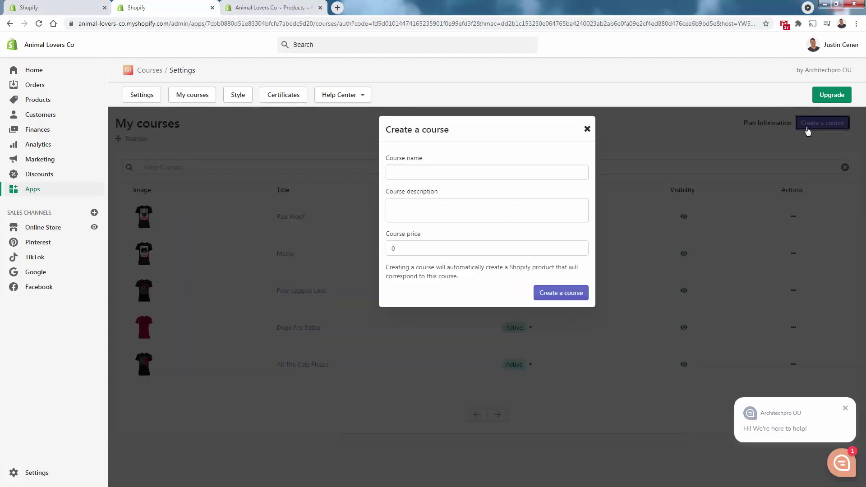
{"action": "left_click", "coordinate": [447, 173]}
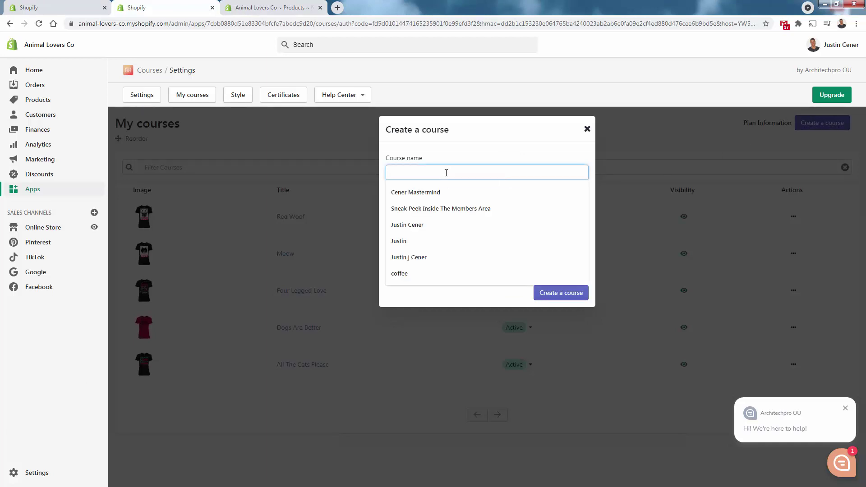
{"action": "type", "text": "Demo Course"}
{"action": "key", "text": "Tab"}
{"action": "type", "text": "D"}
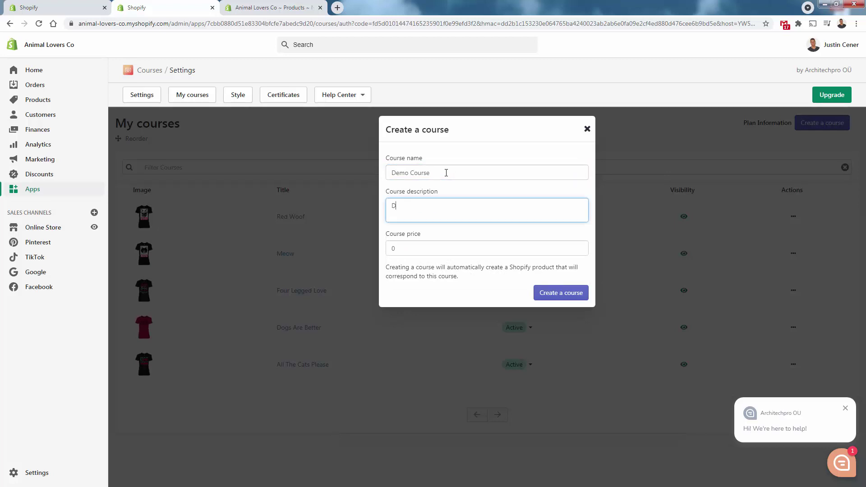
{"action": "type", "text": "emo description"}
{"action": "key", "text": "Tab"}
{"action": "type", "text": "99"}
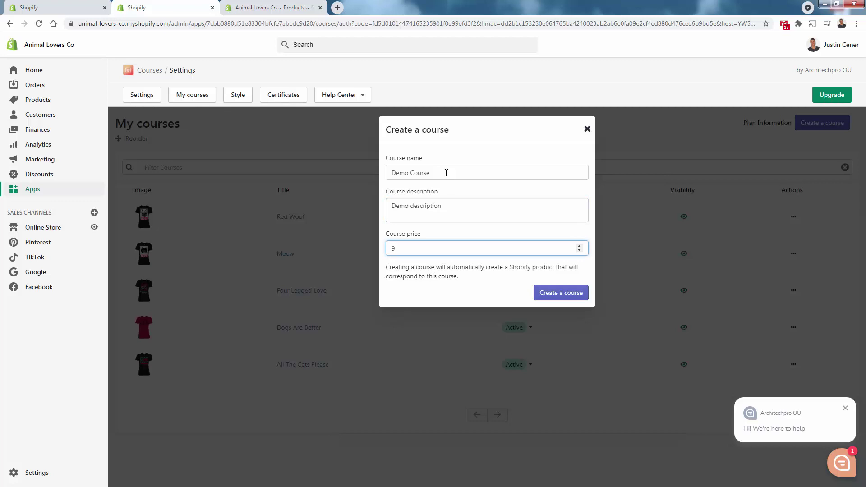
{"action": "type", "text": "7"}
{"action": "left_click", "coordinate": [556, 295]}
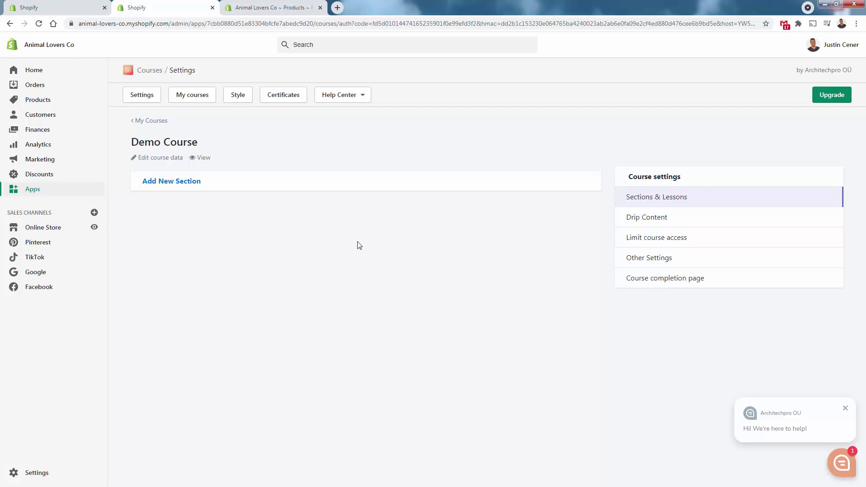
Step: Browse the drip content, access limit, other and completion page settings, then return to Sections & Lessons
{"action": "left_click", "coordinate": [648, 222]}
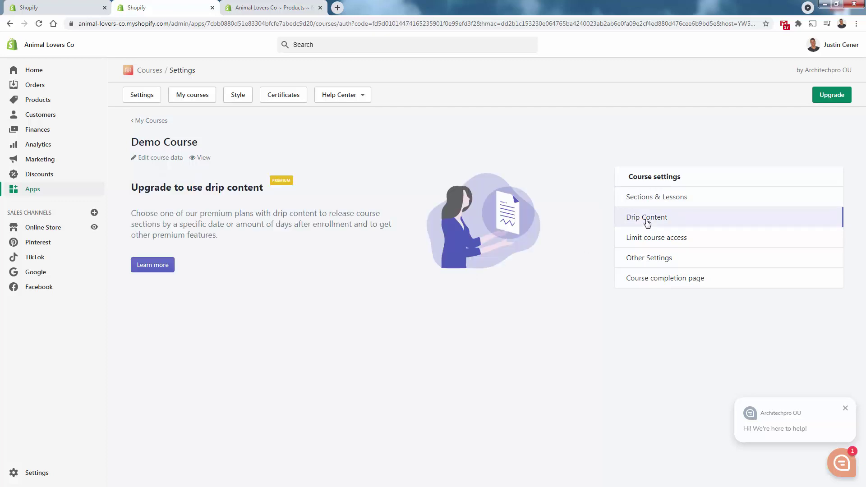
{"action": "left_click", "coordinate": [649, 257]}
{"action": "left_click", "coordinate": [652, 280]}
{"action": "left_click", "coordinate": [649, 255]}
{"action": "left_click", "coordinate": [644, 236]}
{"action": "left_click", "coordinate": [642, 212]}
{"action": "left_click", "coordinate": [641, 205]}
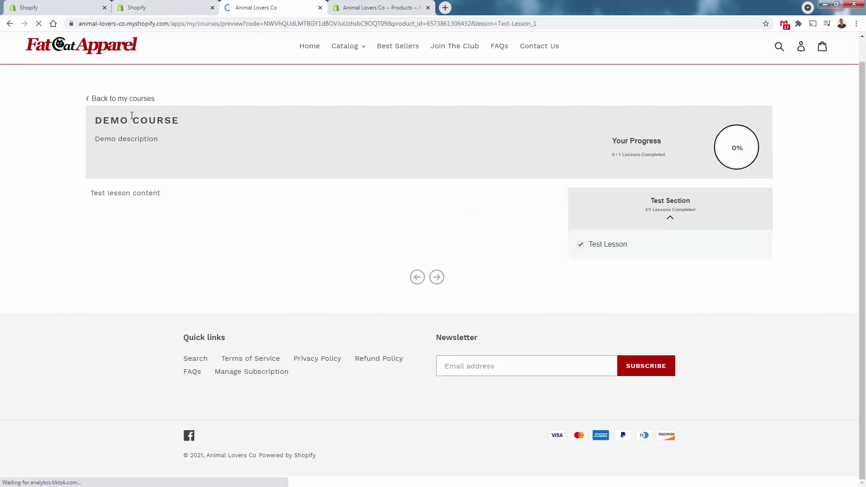
{"action": "left_click", "coordinate": [159, 5]}
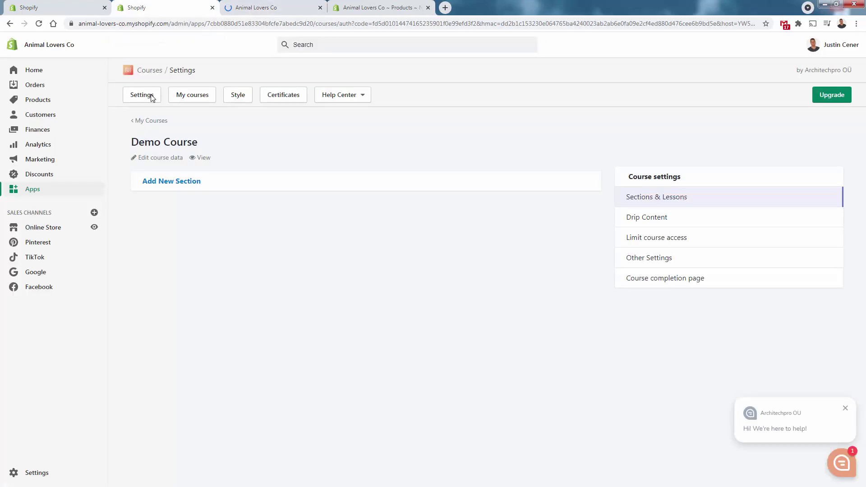
Step: Add a new section named 'Introduction Section'
{"action": "left_click", "coordinate": [165, 183]}
{"action": "left_click", "coordinate": [169, 219]}
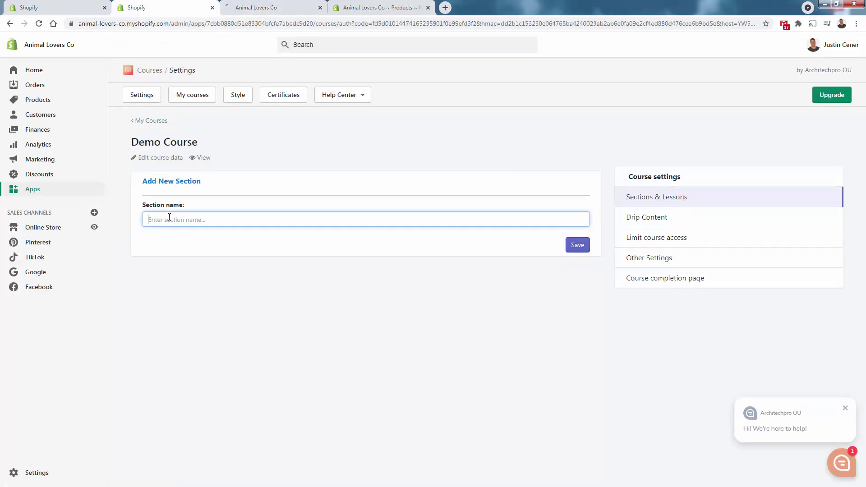
{"action": "type", "text": "Introduction Sec"}
{"action": "key", "text": "ctrl+a"}
{"action": "type", "text": "Webinar Section"}
{"action": "key", "text": "ctrl+a"}
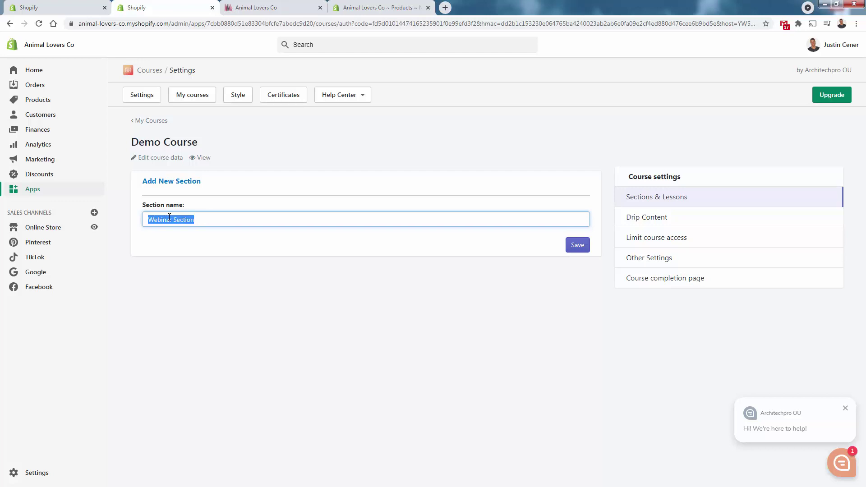
{"action": "type", "text": "Lesson"}
{"action": "key", "text": "ctrl+a"}
{"action": "key", "text": "BackSpace"}
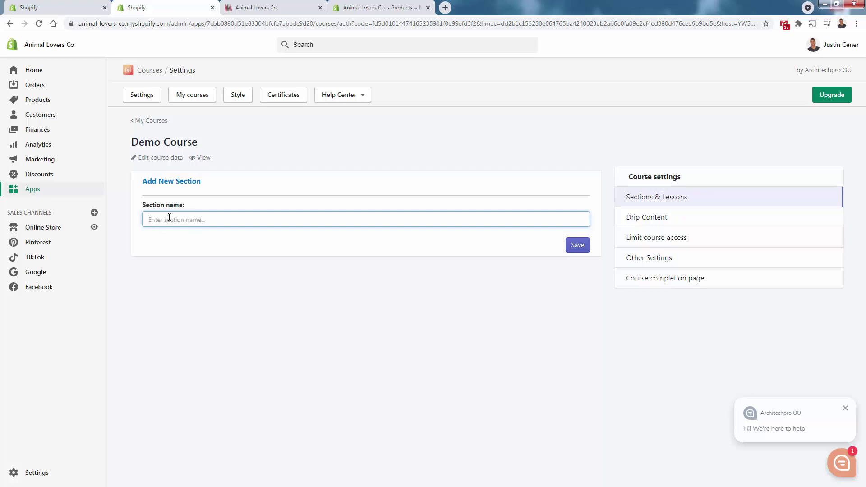
{"action": "type", "text": "Introduction Section"}
{"action": "left_click", "coordinate": [577, 246]}
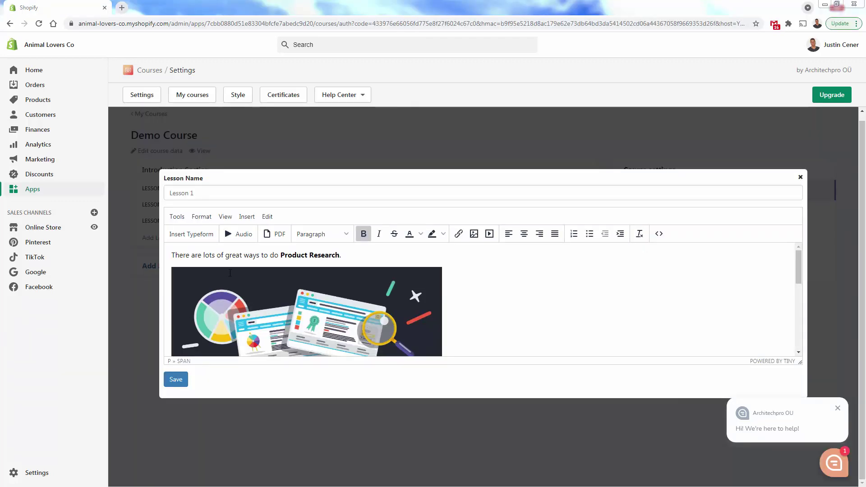
Step: Review Lesson 1's product research text and save the lesson
{"action": "left_click", "coordinate": [228, 255]}
{"action": "scroll", "coordinate": [231, 257], "scroll_direction": "down", "scroll_amount": 1}
{"action": "scroll", "coordinate": [230, 257], "scroll_direction": "down", "scroll_amount": 5}
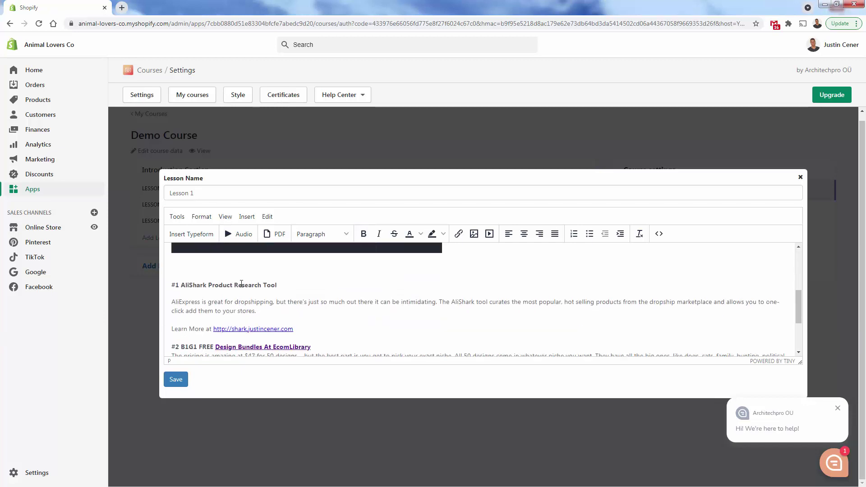
{"action": "scroll", "coordinate": [237, 298], "scroll_direction": "up", "scroll_amount": 8}
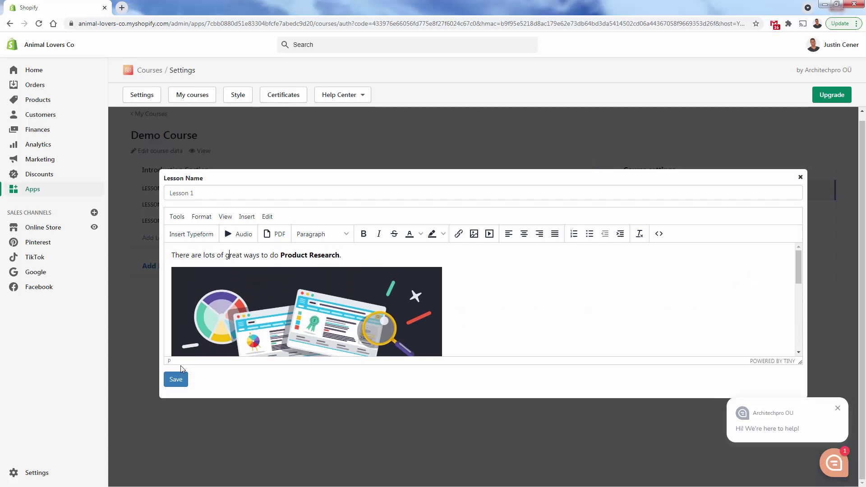
{"action": "left_click", "coordinate": [177, 379]}
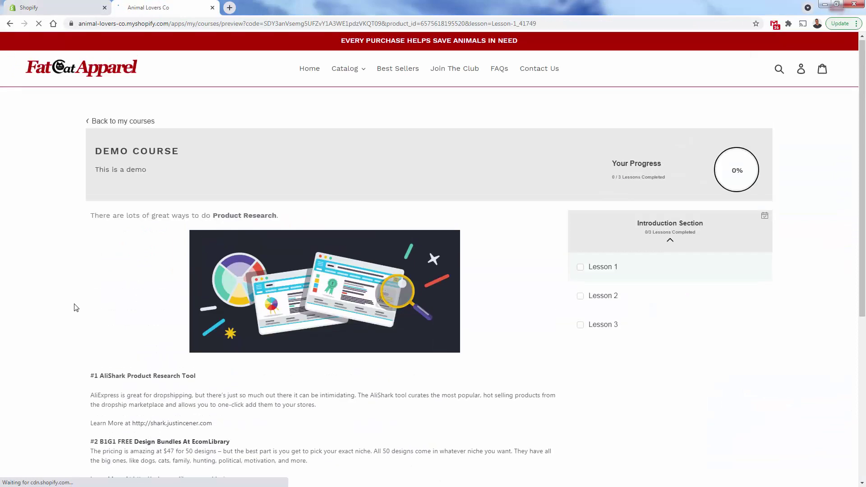
Step: Scroll through the Lesson 1 storefront preview and select its Product Research sentence
{"action": "scroll", "coordinate": [76, 308], "scroll_direction": "down", "scroll_amount": 1}
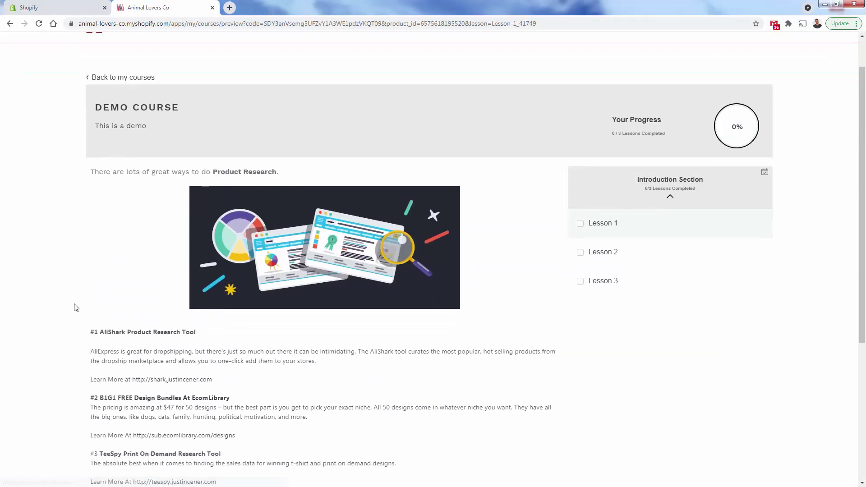
{"action": "scroll", "coordinate": [76, 308], "scroll_direction": "down", "scroll_amount": 4}
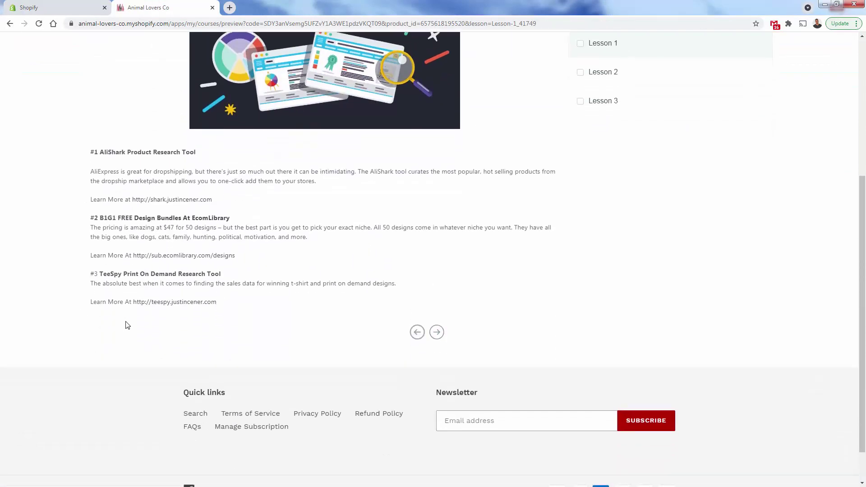
{"action": "scroll", "coordinate": [129, 326], "scroll_direction": "up", "scroll_amount": 5}
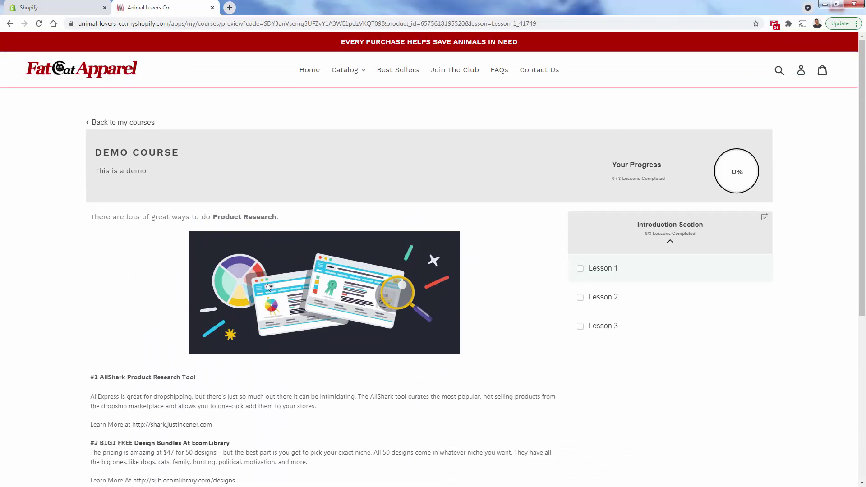
{"action": "triple_click", "coordinate": [227, 218]}
{"action": "left_click", "coordinate": [226, 218]}
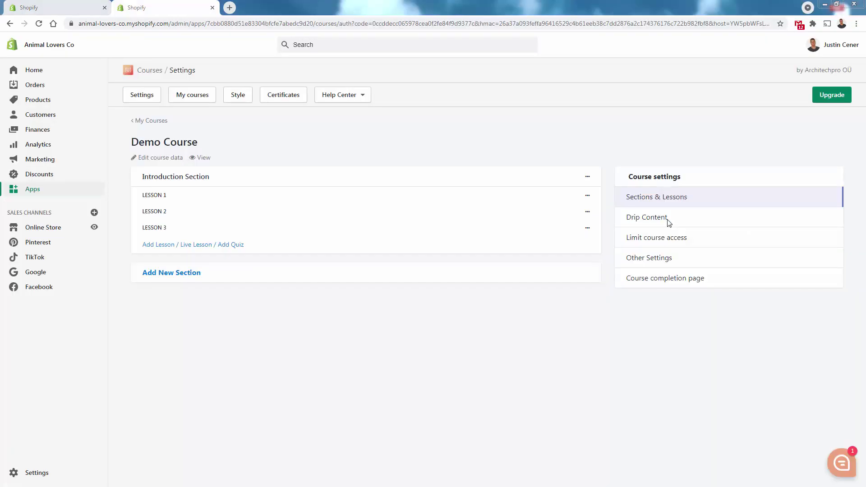
Step: Drip-release the Introduction Section on specific date 09/30/2021, activate it, then view course access limits
{"action": "left_click", "coordinate": [668, 223]}
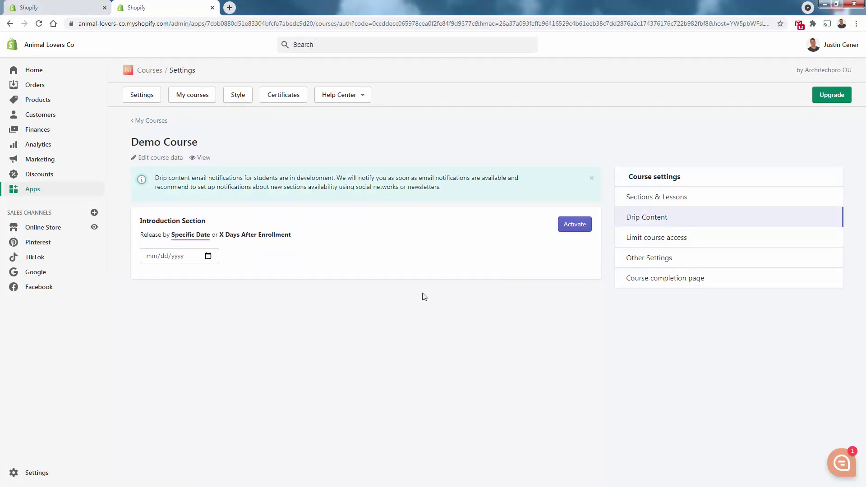
{"action": "left_click_drag", "start_coordinate": [155, 178], "coordinate": [190, 179]}
{"action": "left_click", "coordinate": [190, 179]}
{"action": "left_click", "coordinate": [189, 265]}
{"action": "left_click", "coordinate": [191, 243]}
{"action": "left_click", "coordinate": [208, 256]}
{"action": "left_click", "coordinate": [201, 354]}
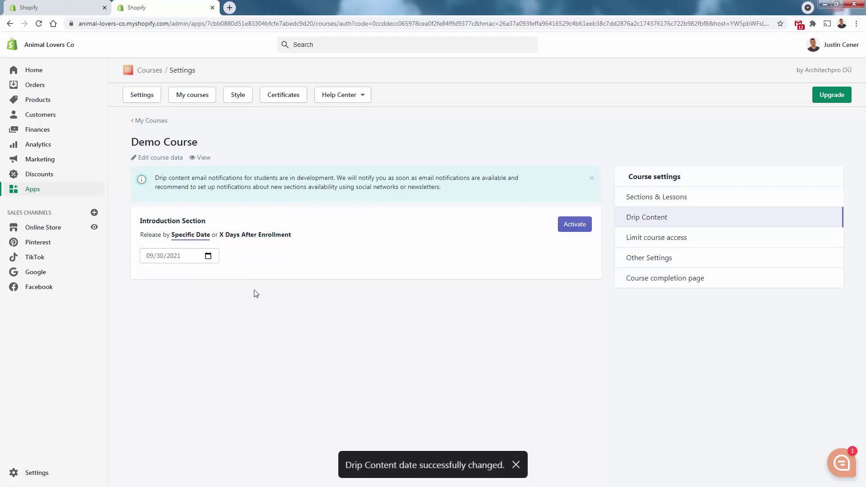
{"action": "left_click", "coordinate": [572, 226]}
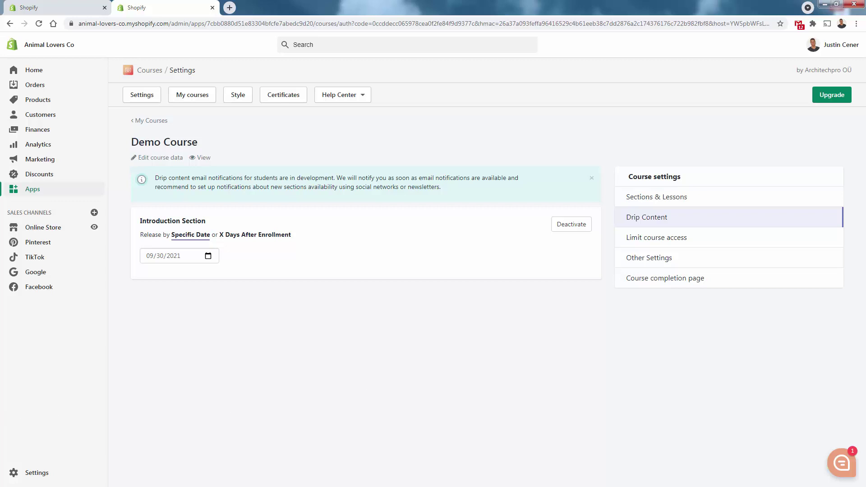
{"action": "left_click", "coordinate": [659, 245]}
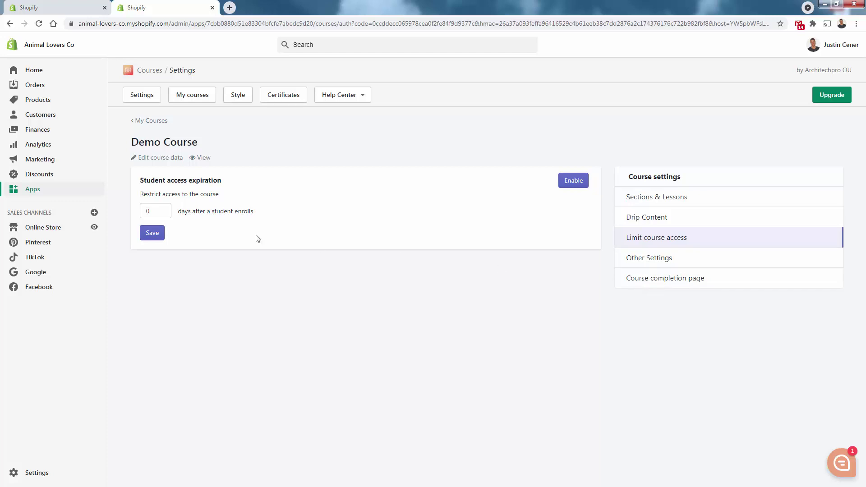
Step: Set student access expiration to 365 days after enrollment, save, and enable it
{"action": "left_click", "coordinate": [152, 211]}
{"action": "type", "text": "30"}
{"action": "double_click", "coordinate": [152, 212]}
{"action": "key", "text": "BackSpace"}
{"action": "double_click", "coordinate": [179, 210]}
{"action": "left_click", "coordinate": [159, 208]}
{"action": "type", "text": "7"}
{"action": "key", "text": "BackSpace"}
{"action": "type", "text": "15"}
{"action": "key", "text": "BackSpace"}
{"action": "key", "text": "BackSpace"}
{"action": "type", "text": "365"}
{"action": "left_click", "coordinate": [346, 192]}
{"action": "left_click", "coordinate": [151, 233]}
{"action": "left_click", "coordinate": [573, 180]}
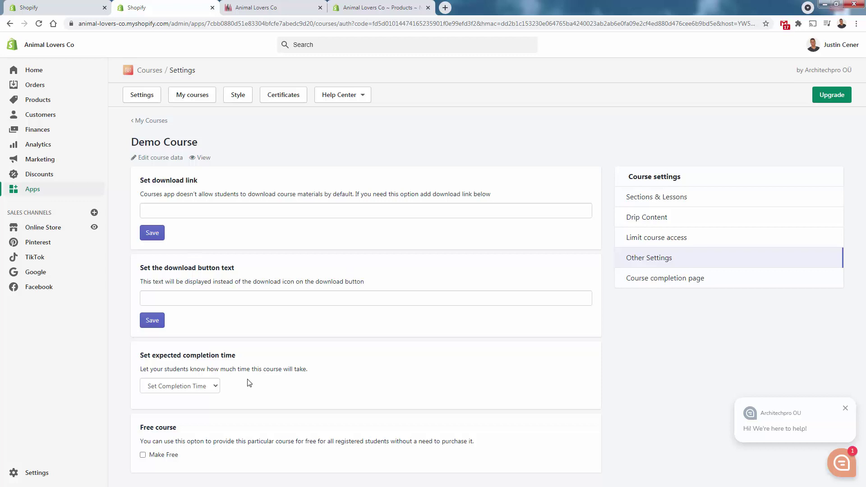
Step: Leave expected completion time unchanged, tick Make Free, and open the Course completion page settings
{"action": "left_click", "coordinate": [204, 389]}
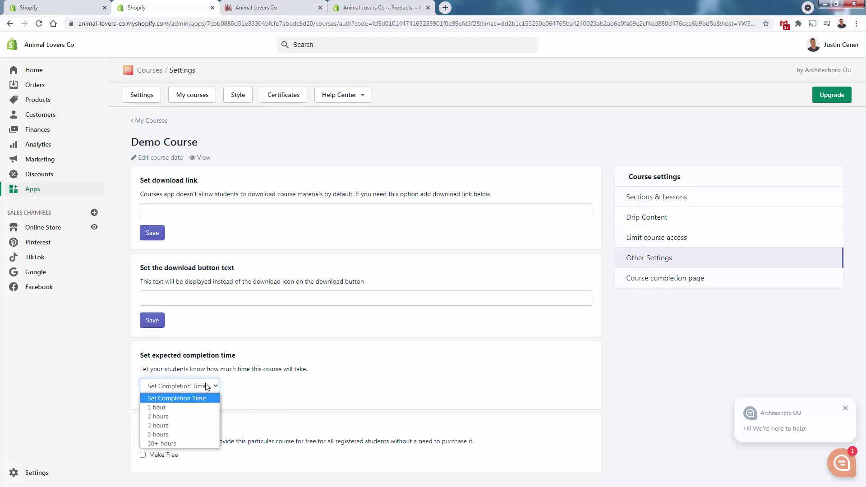
{"action": "left_click", "coordinate": [232, 366]}
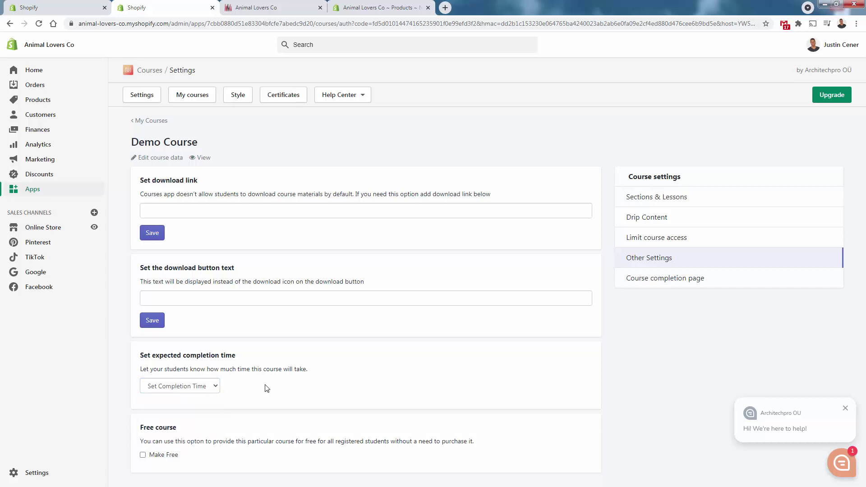
{"action": "double_click", "coordinate": [212, 369]}
{"action": "triple_click", "coordinate": [211, 359]}
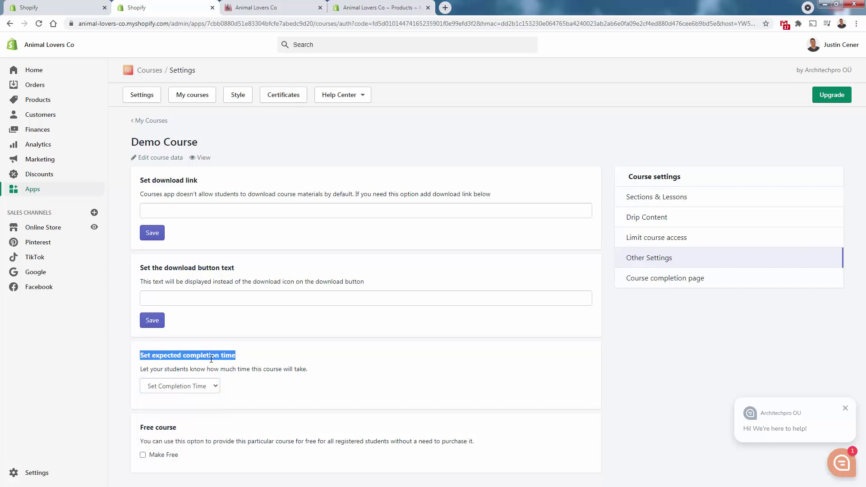
{"action": "left_click", "coordinate": [212, 358]}
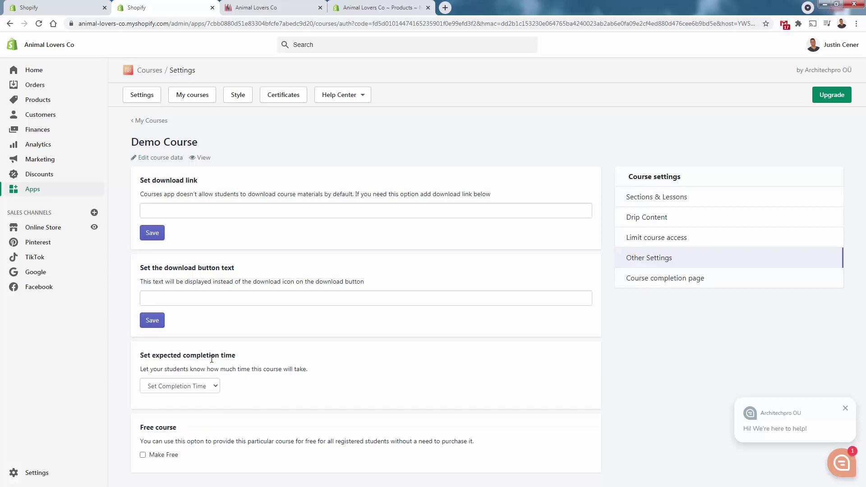
{"action": "double_click", "coordinate": [212, 359]}
{"action": "left_click", "coordinate": [270, 370]}
{"action": "left_click", "coordinate": [143, 456]}
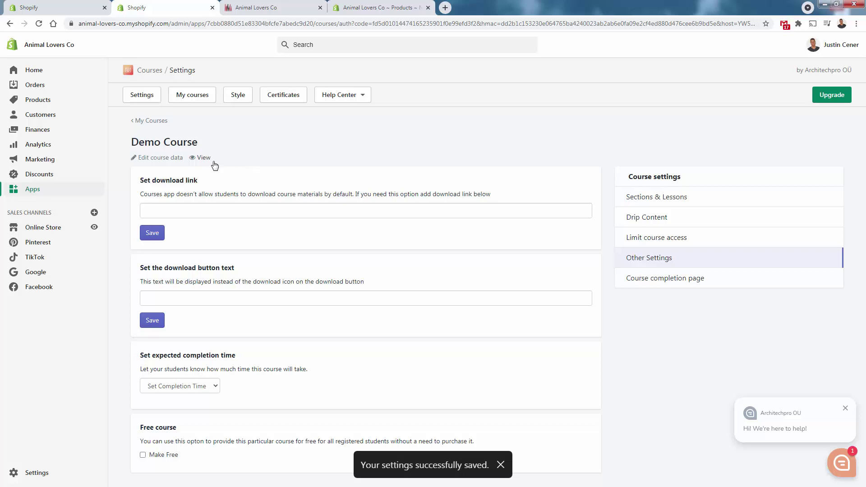
{"action": "left_click", "coordinate": [632, 278]}
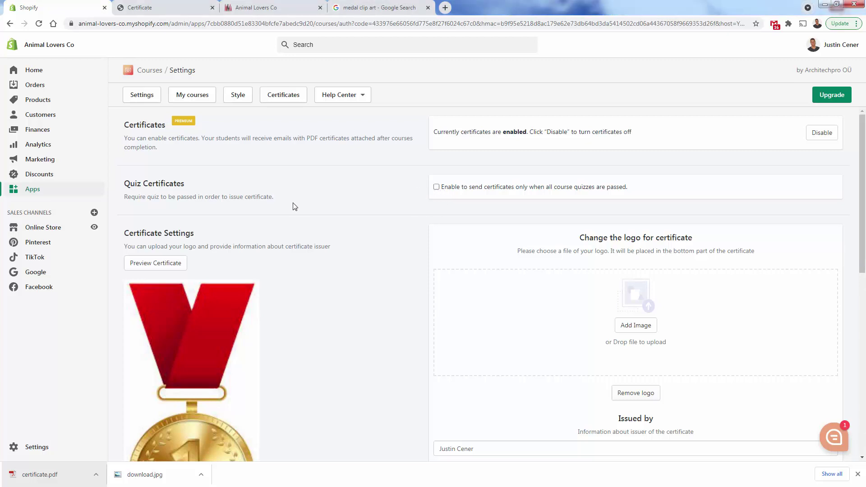
Step: Scroll through Certificate Settings and Email template, checking the Issued by value
{"action": "scroll", "coordinate": [295, 207], "scroll_direction": "down", "scroll_amount": 3}
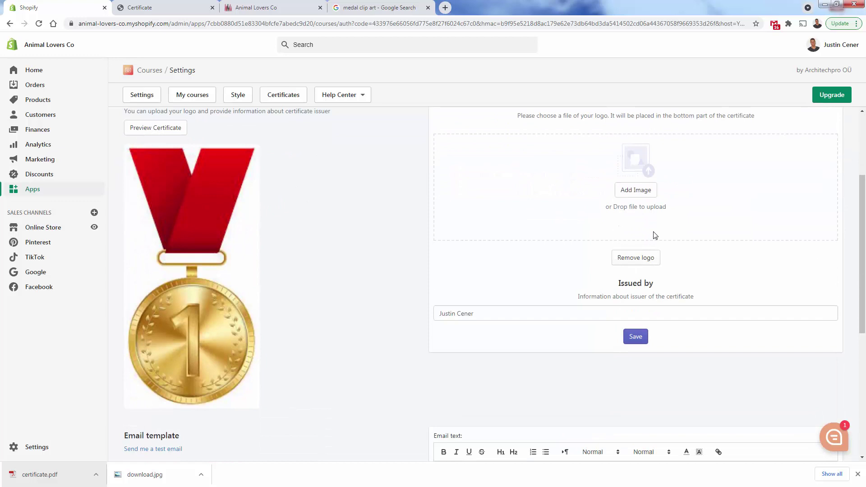
{"action": "triple_click", "coordinate": [475, 313]}
{"action": "left_click", "coordinate": [382, 316]}
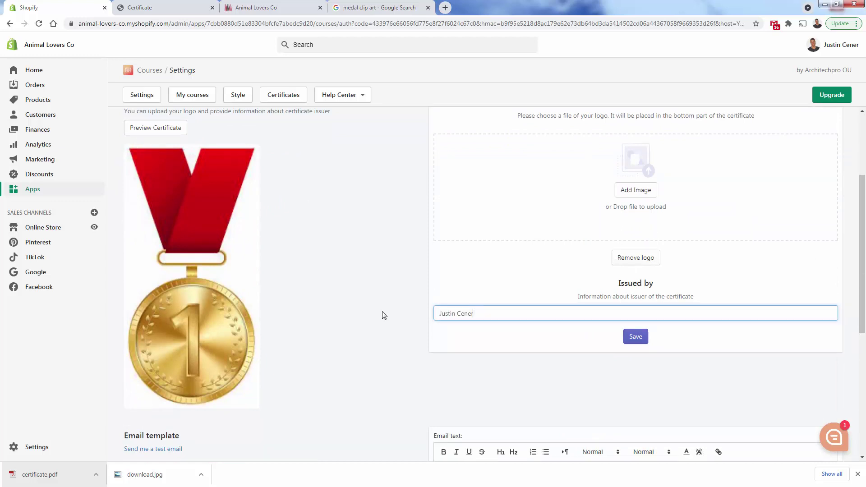
{"action": "scroll", "coordinate": [345, 316], "scroll_direction": "down", "scroll_amount": 5}
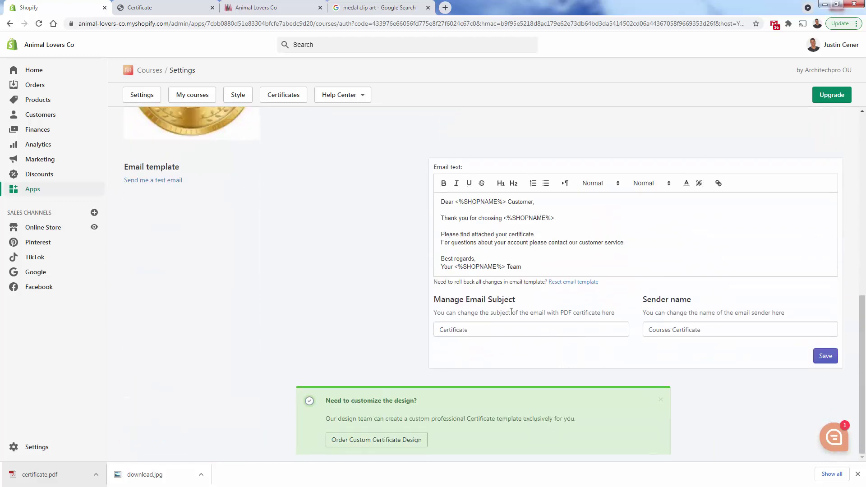
{"action": "scroll", "coordinate": [510, 302], "scroll_direction": "up", "scroll_amount": 3}
{"action": "scroll", "coordinate": [518, 355], "scroll_direction": "up", "scroll_amount": 6}
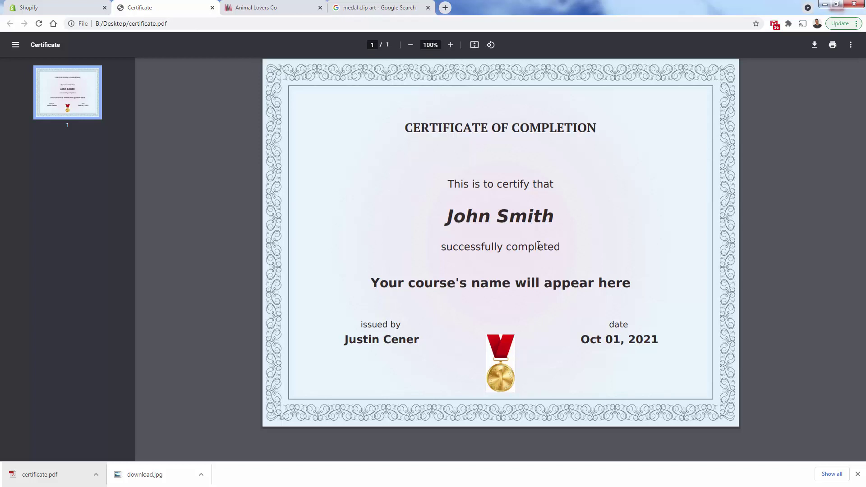
Step: Check the course-name placeholder line on the sample certificate PDF, then review the Shopify certificate settings
{"action": "triple_click", "coordinate": [451, 281]}
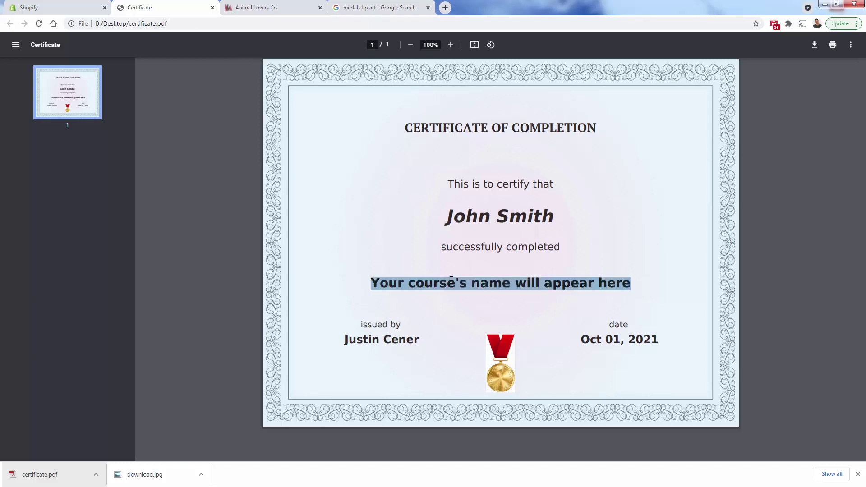
{"action": "left_click", "coordinate": [459, 322]}
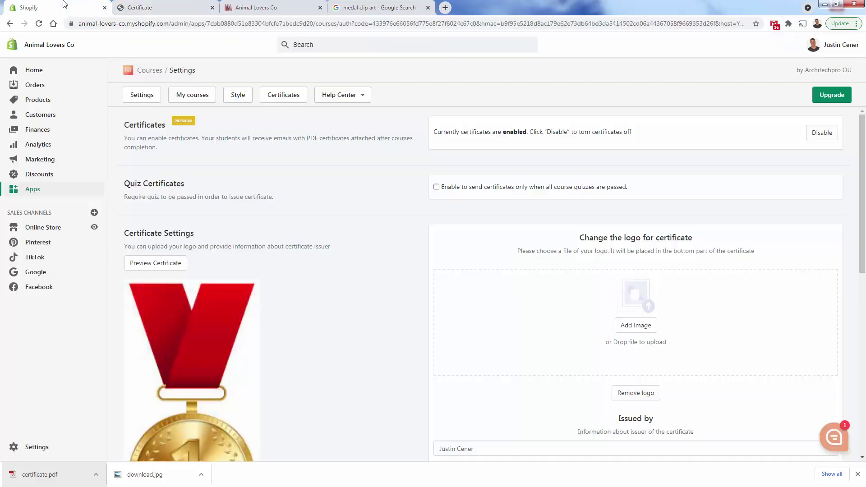
{"action": "left_click", "coordinate": [65, 4]}
{"action": "scroll", "coordinate": [277, 267], "scroll_direction": "down", "scroll_amount": 2}
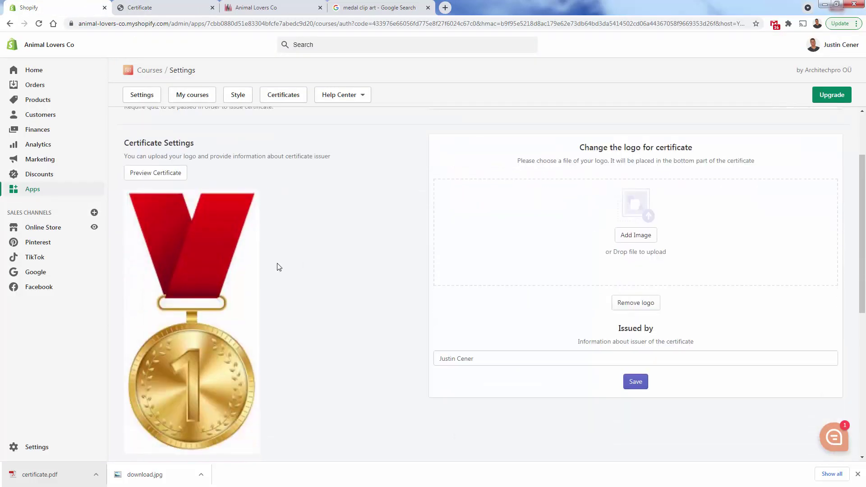
{"action": "scroll", "coordinate": [278, 268], "scroll_direction": "down", "scroll_amount": 3}
{"action": "scroll", "coordinate": [280, 275], "scroll_direction": "up", "scroll_amount": 3}
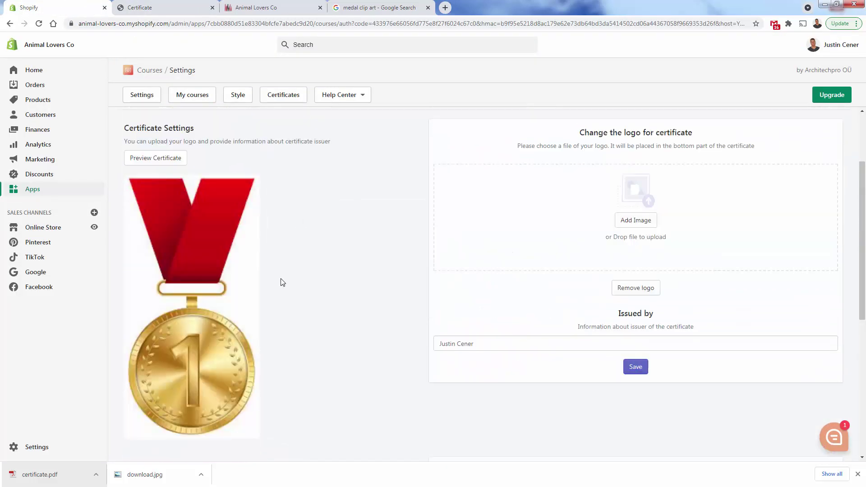
{"action": "scroll", "coordinate": [282, 282], "scroll_direction": "up", "scroll_amount": 2}
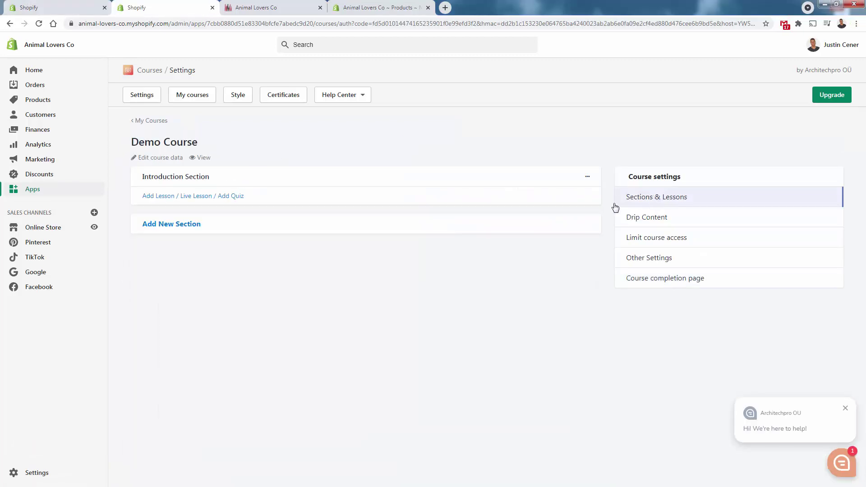
Step: Add a lesson named 'Lesson 1' to the Introduction Section and open it for editing
{"action": "left_click", "coordinate": [158, 198]}
{"action": "left_click", "coordinate": [196, 201]}
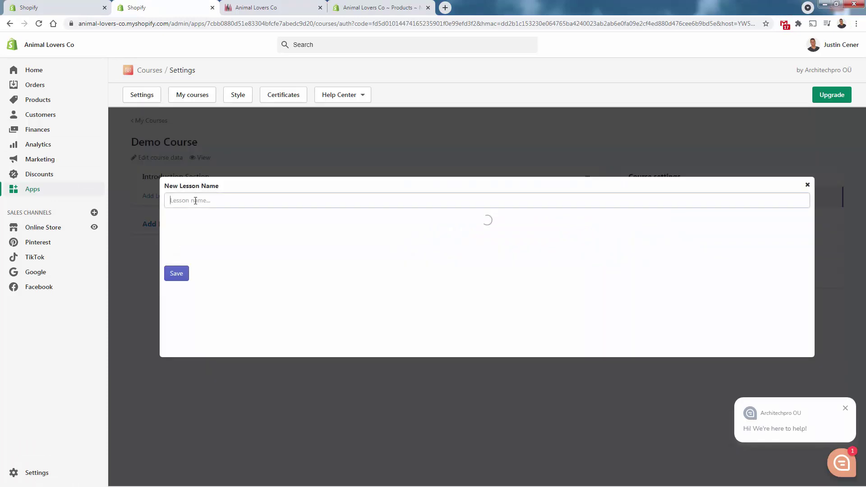
{"action": "type", "text": "Lesson 1"}
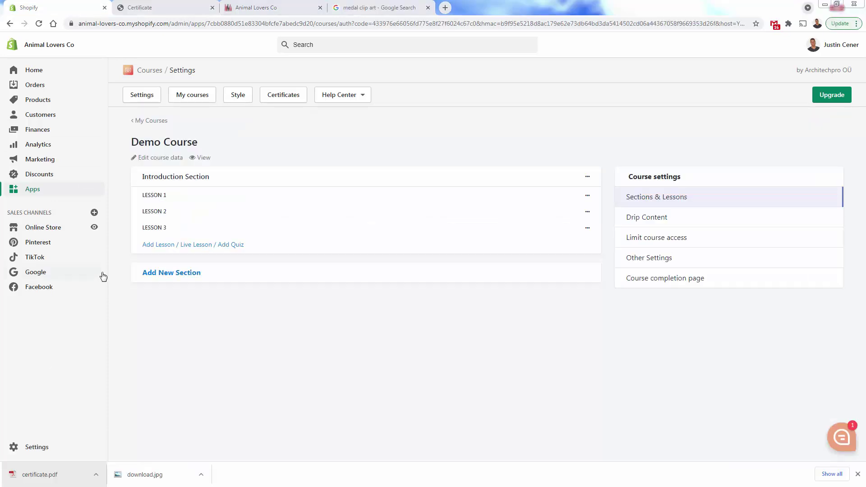
{"action": "left_click", "coordinate": [588, 196]}
{"action": "left_click", "coordinate": [594, 209]}
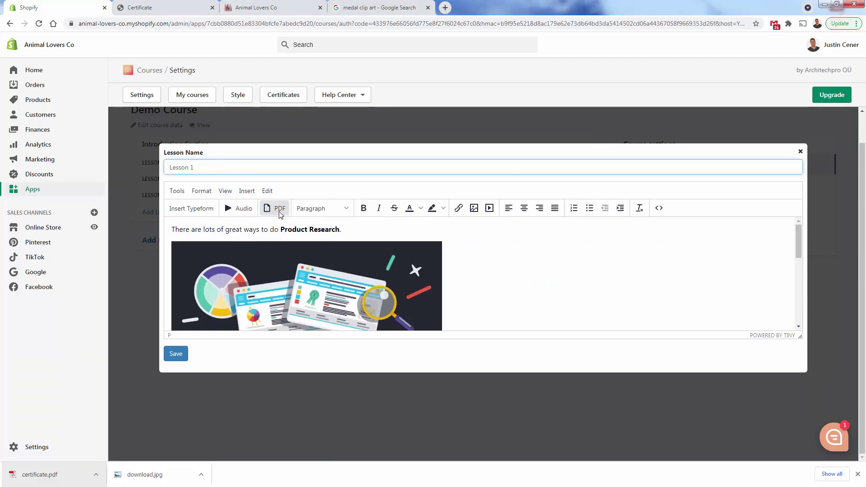
Step: Look over Lesson 1's opening paragraph and its illustration image
{"action": "triple_click", "coordinate": [306, 233]}
{"action": "left_click", "coordinate": [289, 228]}
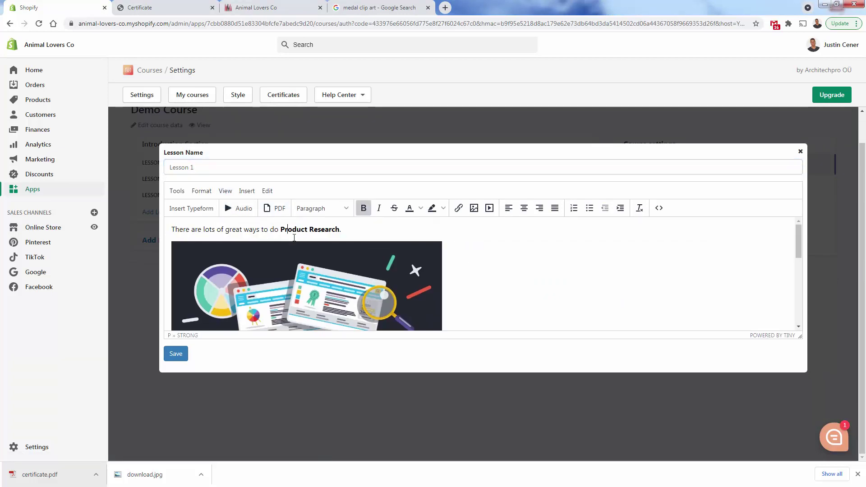
{"action": "scroll", "coordinate": [291, 233], "scroll_direction": "down", "scroll_amount": 1}
{"action": "left_click", "coordinate": [294, 238]}
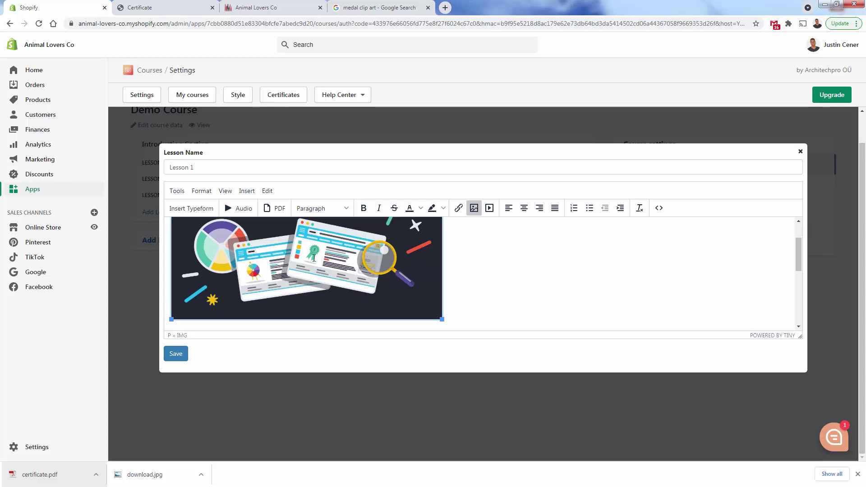
{"action": "scroll", "coordinate": [314, 258], "scroll_direction": "down", "scroll_amount": 3}
Step: Toggle bold on and off for the AliShark paragraph, select its link, and save Lesson 1
{"action": "triple_click", "coordinate": [267, 233]}
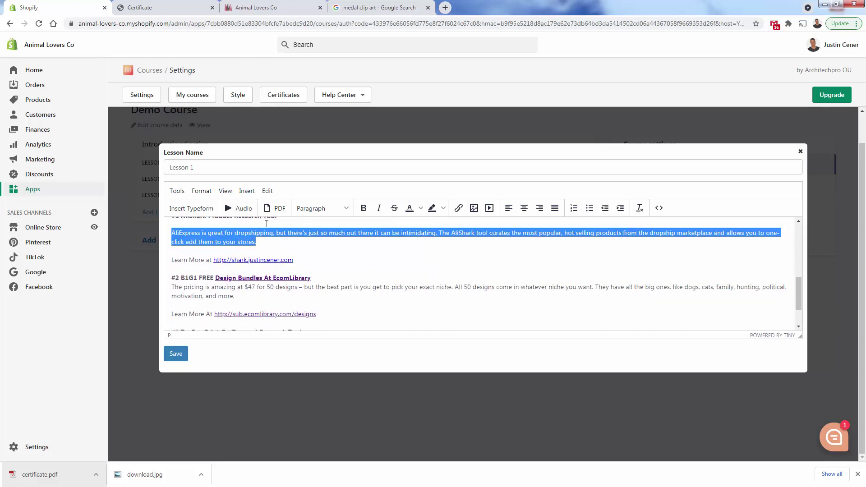
{"action": "left_click", "coordinate": [364, 208]}
{"action": "left_click", "coordinate": [363, 208]}
{"action": "left_click", "coordinate": [253, 260]}
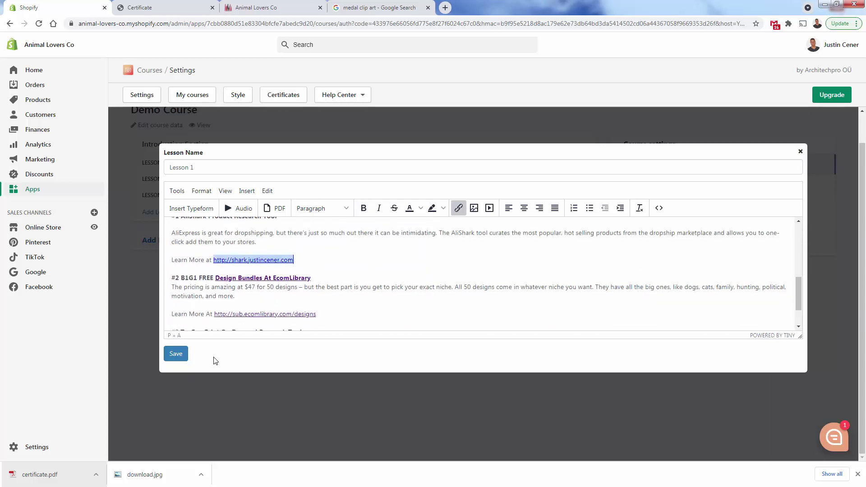
{"action": "left_click", "coordinate": [176, 354]}
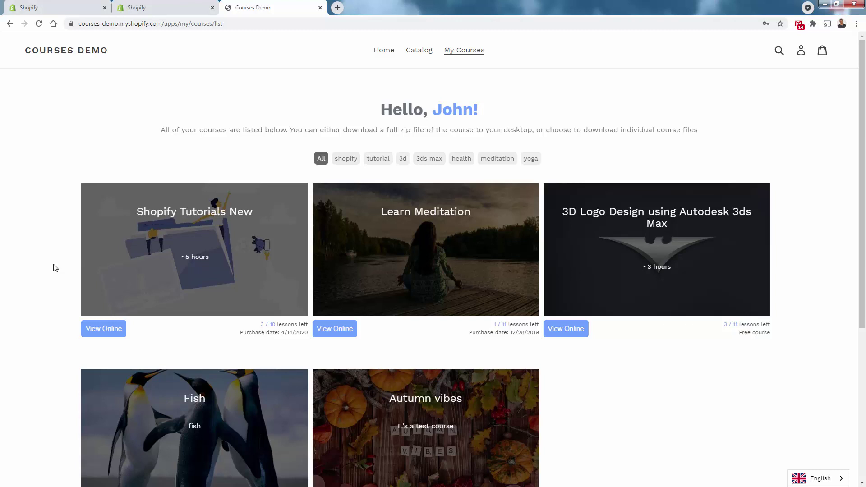
Step: Open Shopify Tutorials New and step through its menu-item, Video, Audio and Collection lessons
{"action": "scroll", "coordinate": [123, 259], "scroll_direction": "down", "scroll_amount": 1}
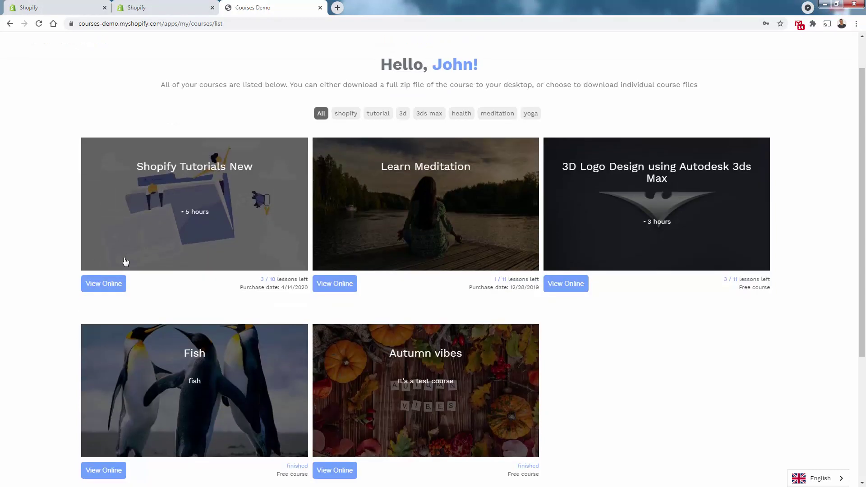
{"action": "left_click", "coordinate": [114, 289]}
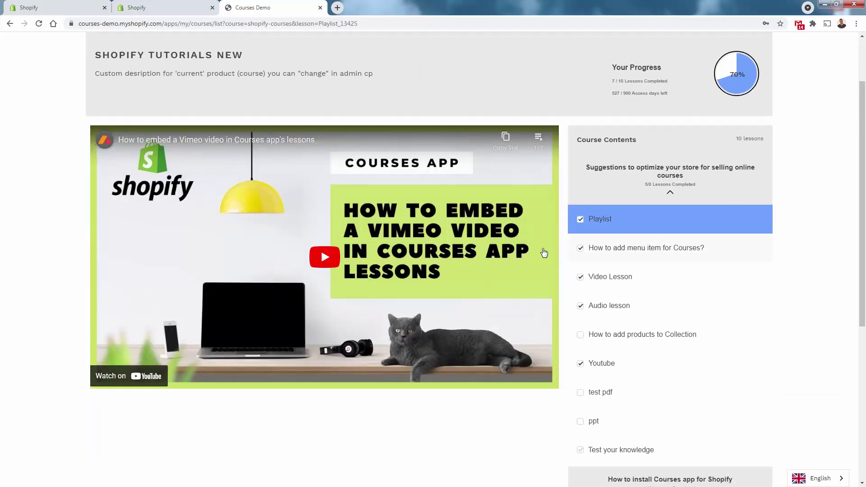
{"action": "left_click", "coordinate": [623, 250]}
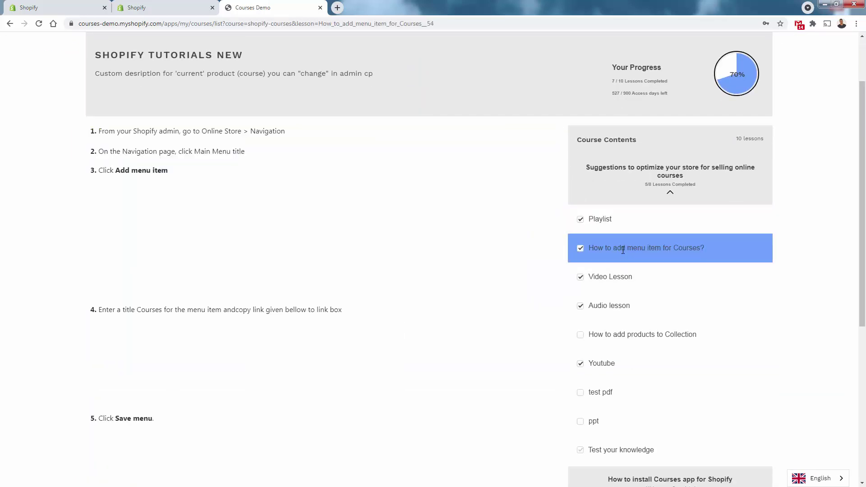
{"action": "left_click", "coordinate": [608, 282]}
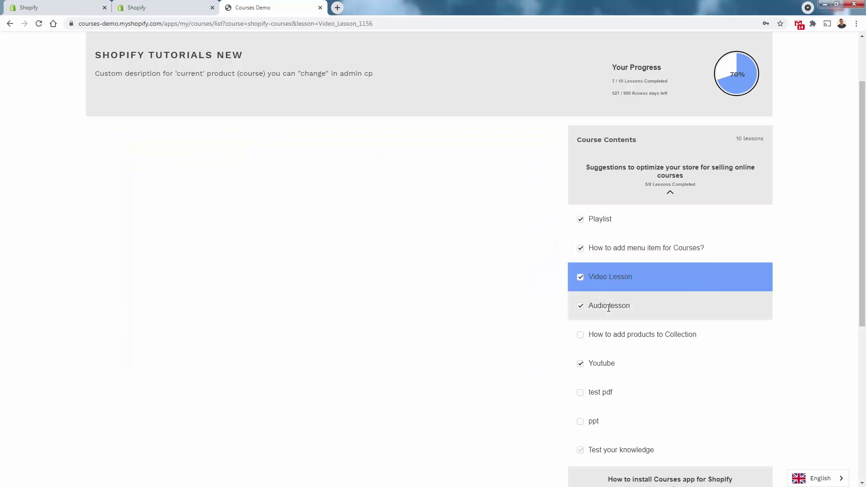
{"action": "left_click", "coordinate": [609, 307]}
{"action": "left_click", "coordinate": [625, 340]}
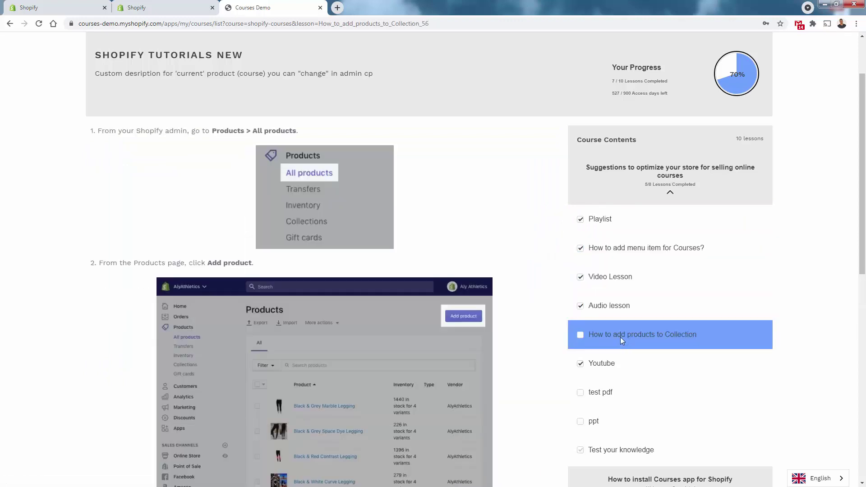
Step: Continue to the Youtube lesson, then the test pdf lesson showing the BASIC MATH TEST
{"action": "scroll", "coordinate": [360, 269], "scroll_direction": "down", "scroll_amount": 8}
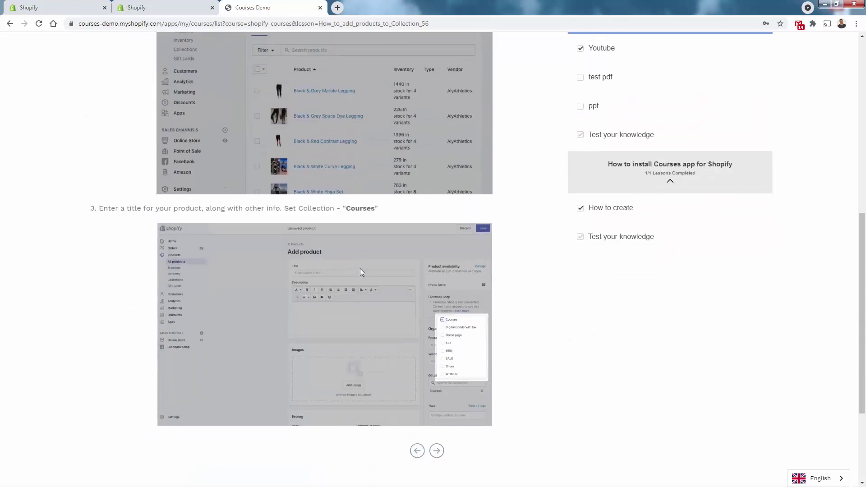
{"action": "scroll", "coordinate": [360, 269], "scroll_direction": "down", "scroll_amount": 2}
{"action": "scroll", "coordinate": [361, 269], "scroll_direction": "up", "scroll_amount": 9}
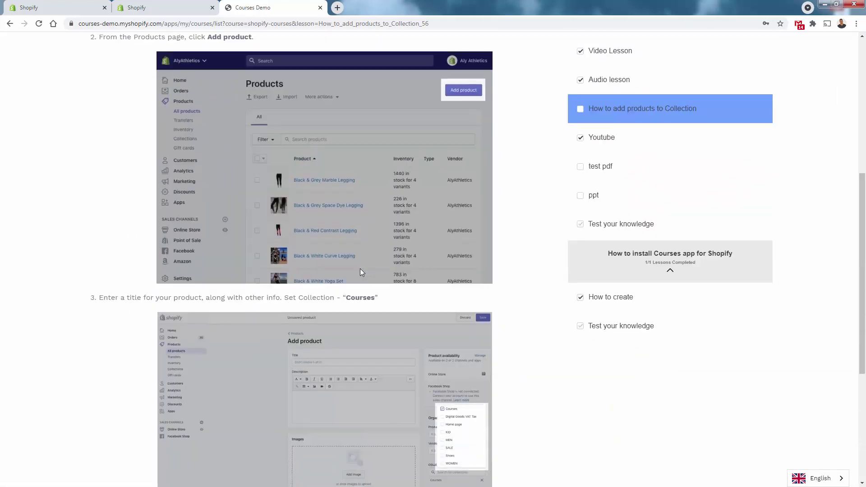
{"action": "scroll", "coordinate": [296, 233], "scroll_direction": "up", "scroll_amount": 3}
{"action": "scroll", "coordinate": [286, 233], "scroll_direction": "down", "scroll_amount": 3}
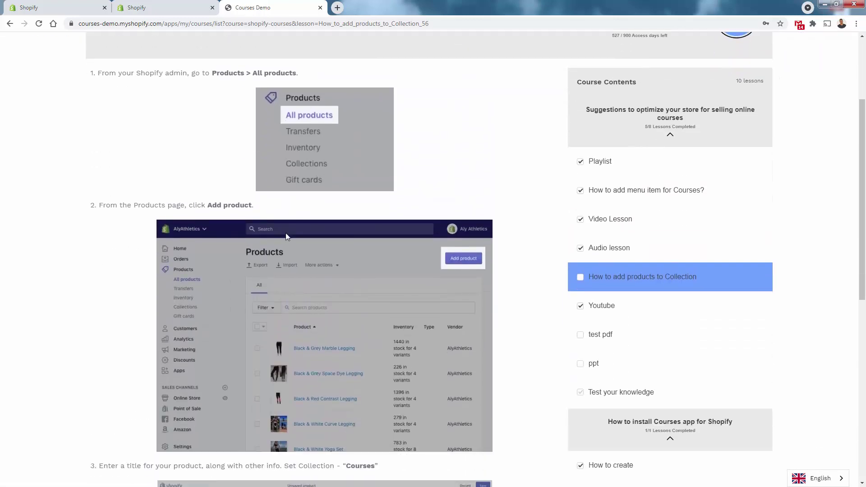
{"action": "scroll", "coordinate": [344, 255], "scroll_direction": "down", "scroll_amount": 2}
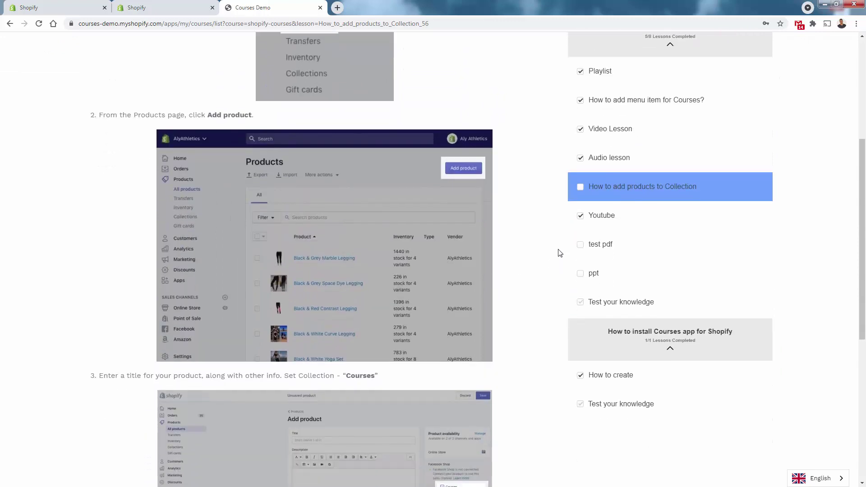
{"action": "left_click", "coordinate": [605, 220]}
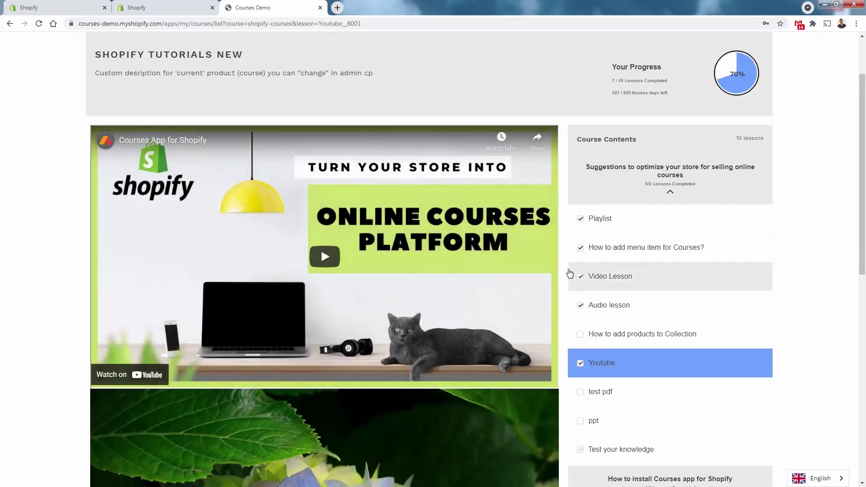
{"action": "scroll", "coordinate": [577, 271], "scroll_direction": "down", "scroll_amount": 5}
{"action": "scroll", "coordinate": [591, 207], "scroll_direction": "down", "scroll_amount": 1}
{"action": "left_click", "coordinate": [605, 125]}
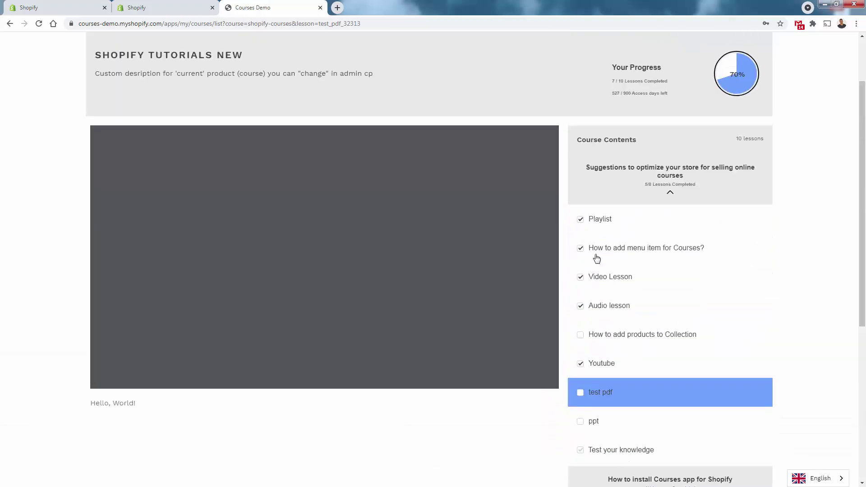
{"action": "scroll", "coordinate": [595, 271], "scroll_direction": "down", "scroll_amount": 3}
Step: Take the BASIC MATH TEST, answering 2 for 1+1 and 5 for 2+3, and finish with 2/2
{"action": "left_click", "coordinate": [600, 313]}
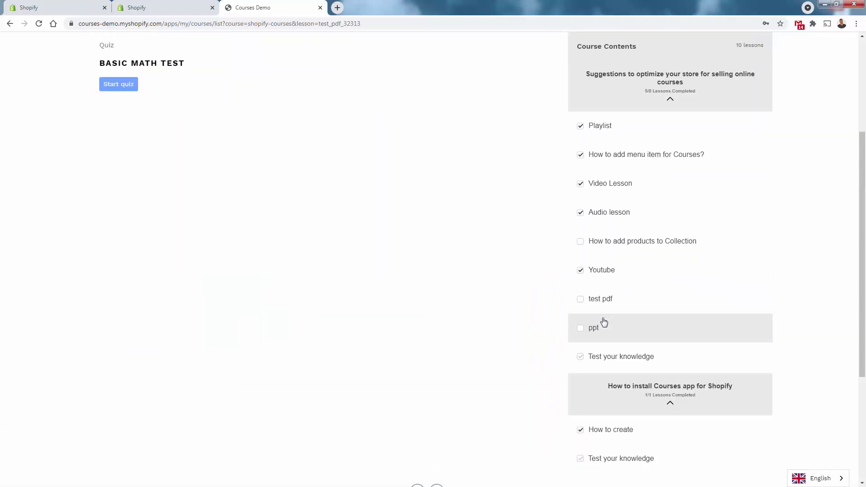
{"action": "scroll", "coordinate": [316, 244], "scroll_direction": "up", "scroll_amount": 3}
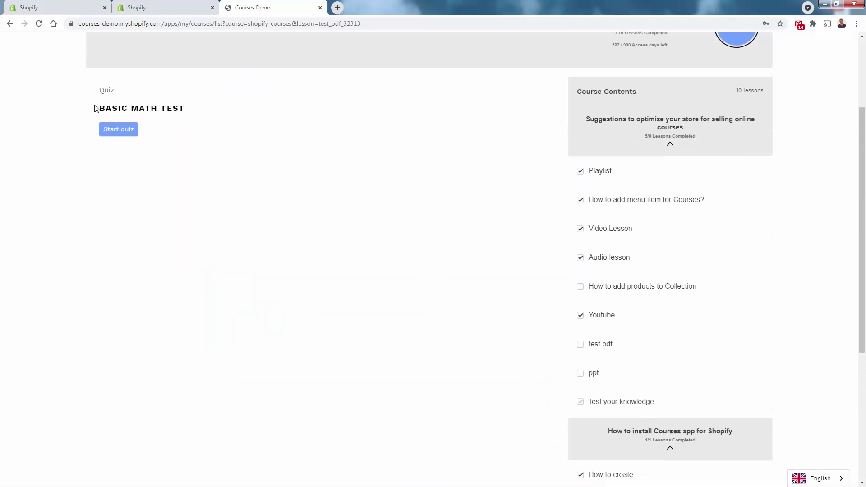
{"action": "scroll", "coordinate": [101, 126], "scroll_direction": "up", "scroll_amount": 2}
{"action": "left_click", "coordinate": [123, 256]}
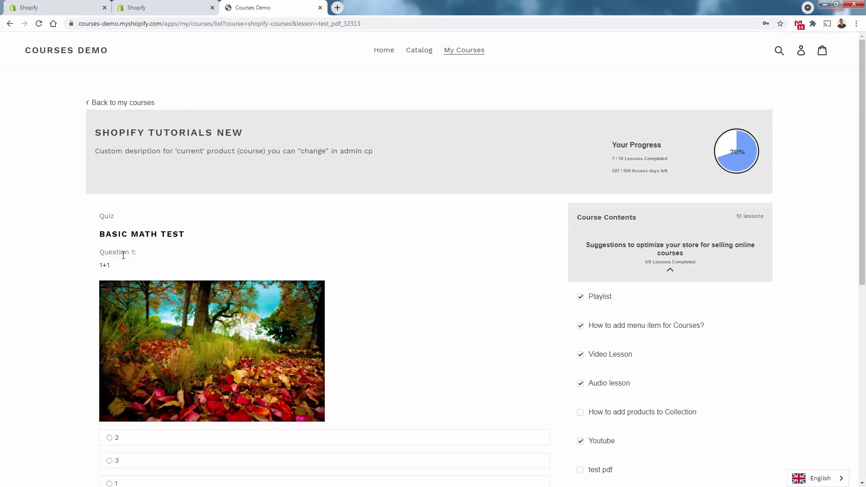
{"action": "scroll", "coordinate": [123, 271], "scroll_direction": "down", "scroll_amount": 2}
{"action": "left_click", "coordinate": [110, 348]}
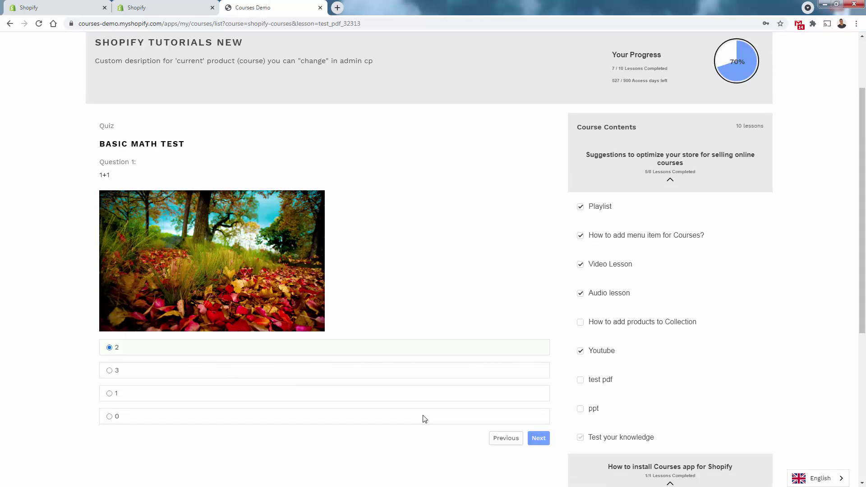
{"action": "left_click", "coordinate": [538, 441]}
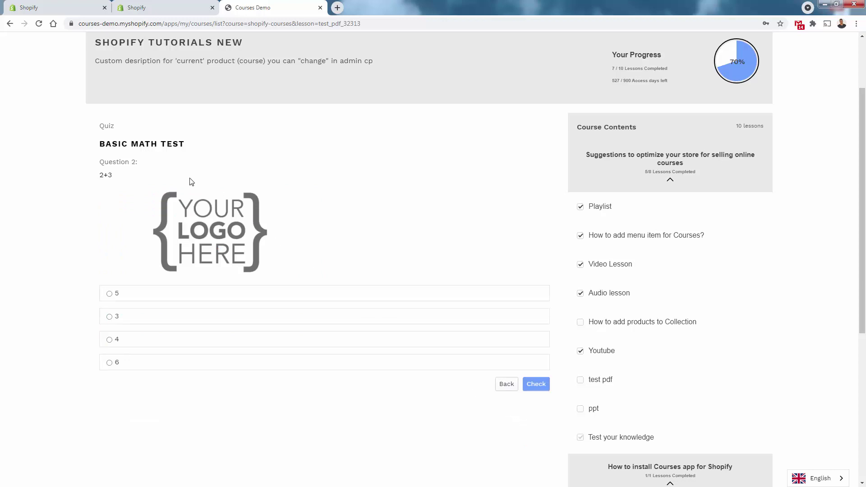
{"action": "left_click", "coordinate": [110, 299]}
{"action": "left_click", "coordinate": [535, 387]}
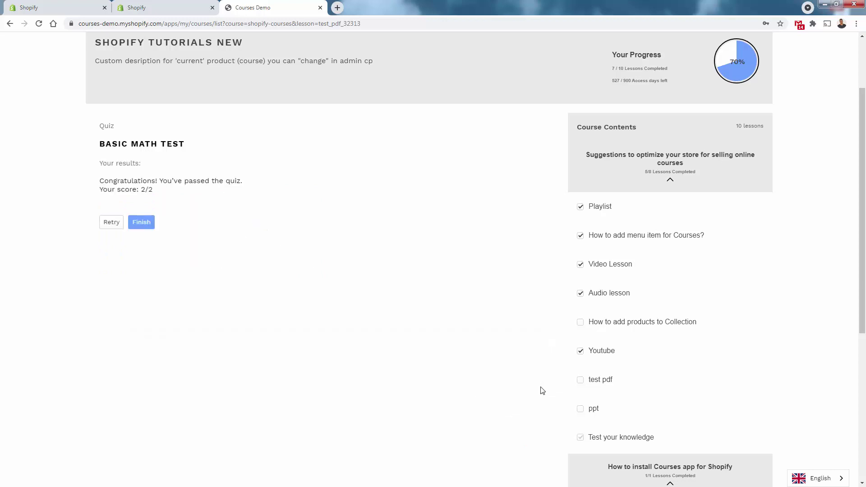
{"action": "left_click", "coordinate": [141, 222]}
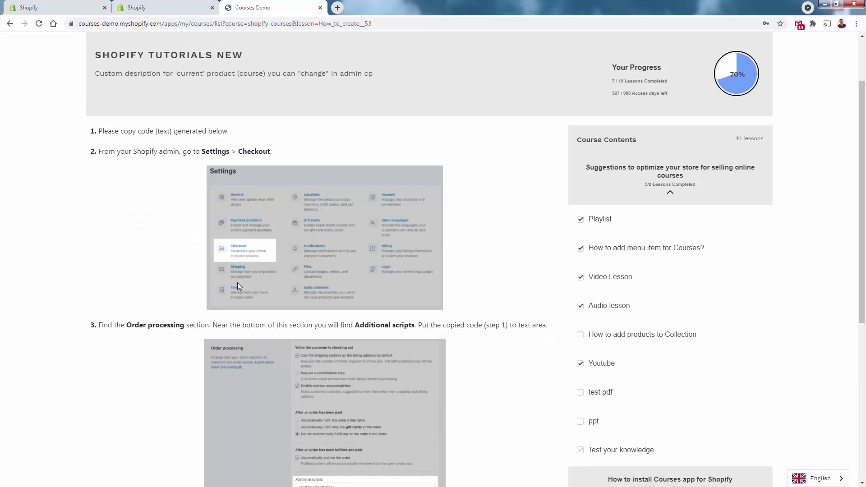
Step: On the How to create lesson, bring up and dismiss the Settings screenshot's image options, then scroll through it
{"action": "right_click", "coordinate": [235, 282]}
{"action": "left_click", "coordinate": [176, 252]}
{"action": "scroll", "coordinate": [176, 251], "scroll_direction": "up", "scroll_amount": 2}
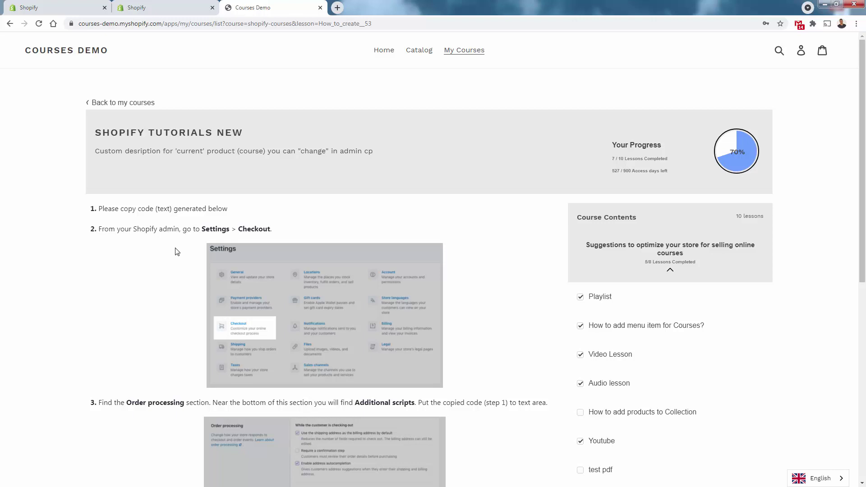
{"action": "scroll", "coordinate": [176, 252], "scroll_direction": "down", "scroll_amount": 7}
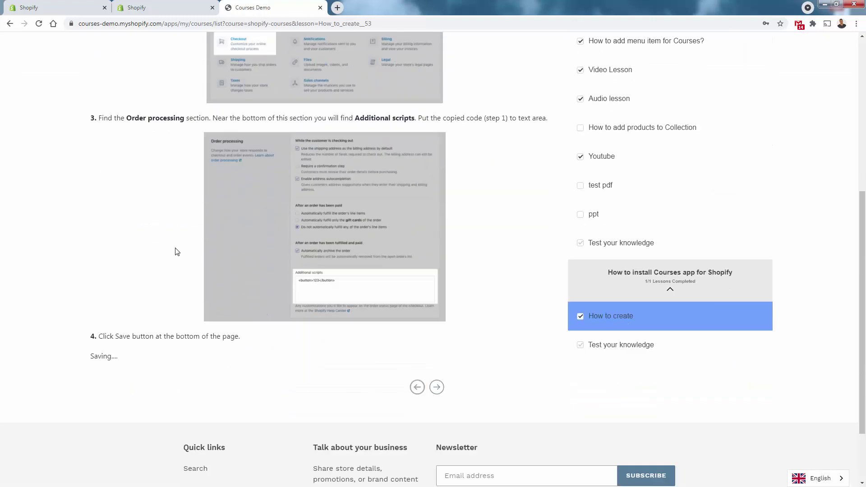
{"action": "scroll", "coordinate": [176, 251], "scroll_direction": "up", "scroll_amount": 5}
{"action": "scroll", "coordinate": [176, 252], "scroll_direction": "up", "scroll_amount": 2}
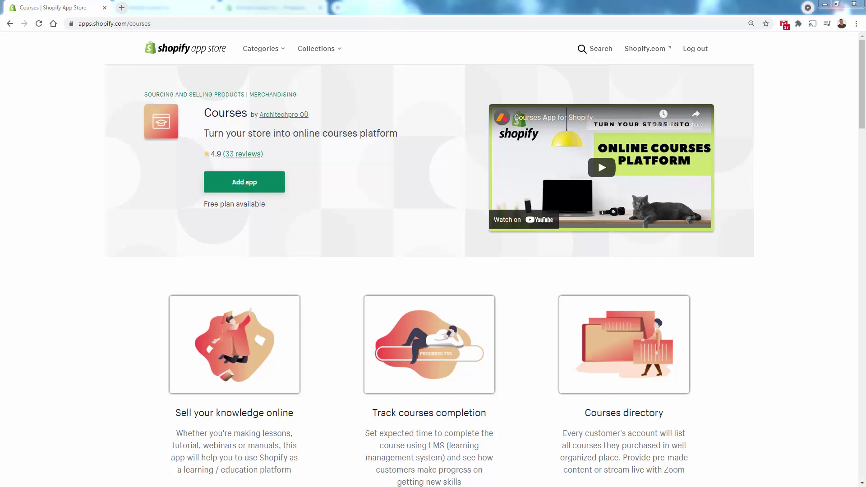
Step: Jump to the Courses app's 33 reviews, scroll through them, and return to the top
{"action": "left_click", "coordinate": [237, 155]}
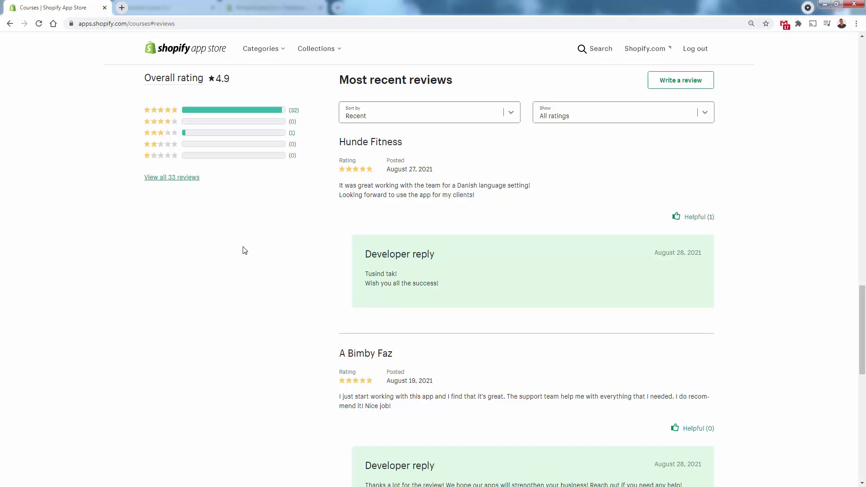
{"action": "scroll", "coordinate": [244, 248], "scroll_direction": "down", "scroll_amount": 4}
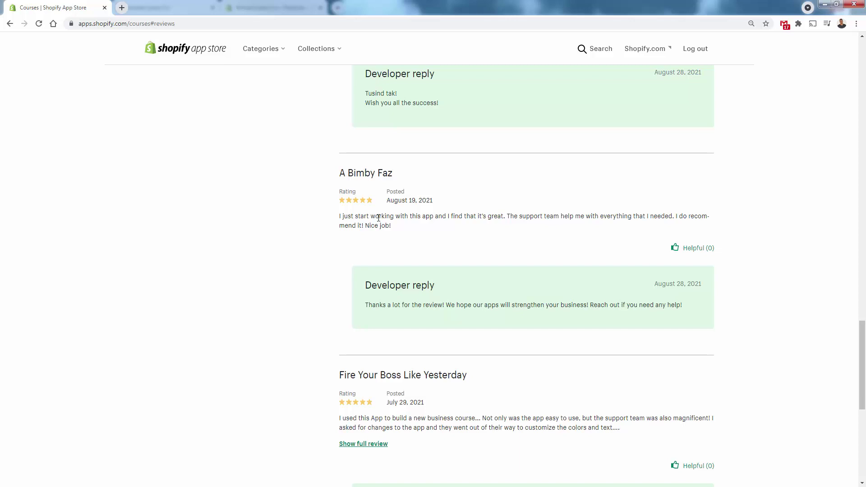
{"action": "scroll", "coordinate": [378, 218], "scroll_direction": "down", "scroll_amount": 3}
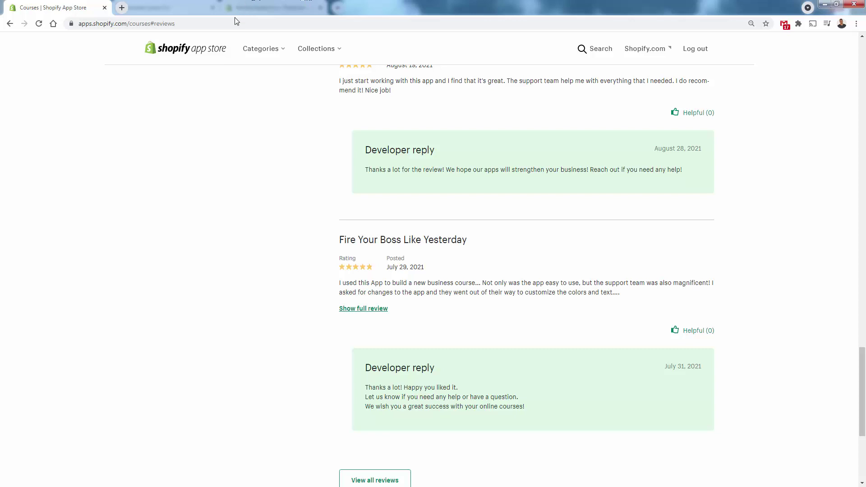
{"action": "scroll", "coordinate": [276, 229], "scroll_direction": "up", "scroll_amount": 13}
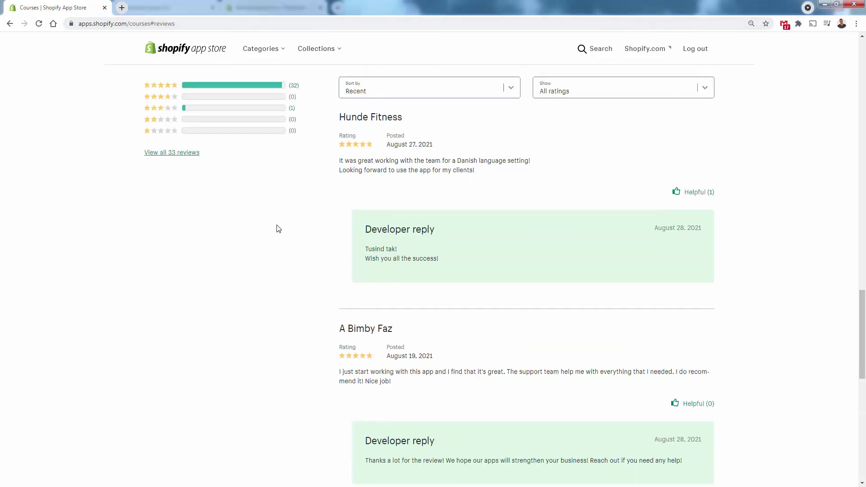
{"action": "scroll", "coordinate": [279, 229], "scroll_direction": "up", "scroll_amount": 20}
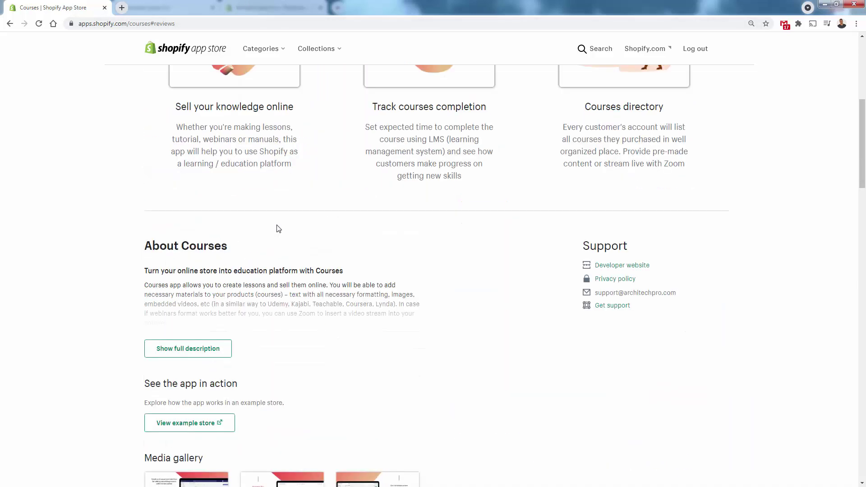